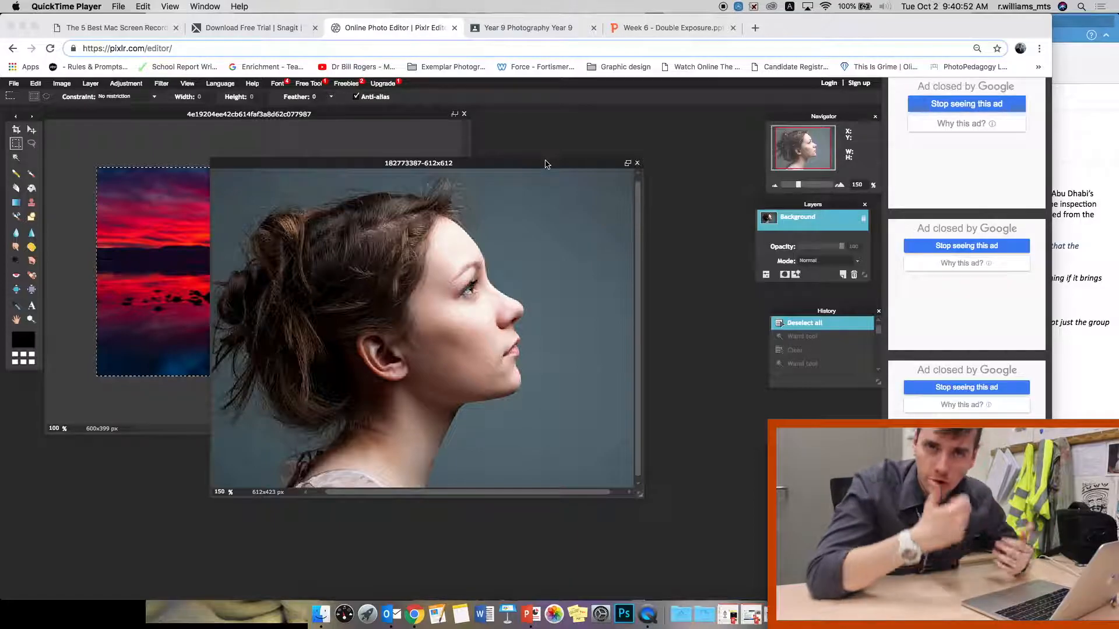
# Switch to the Year 9 Photography class stream and highlight the description of the Week 6 double exposure post
pyautogui.click(539, 29)
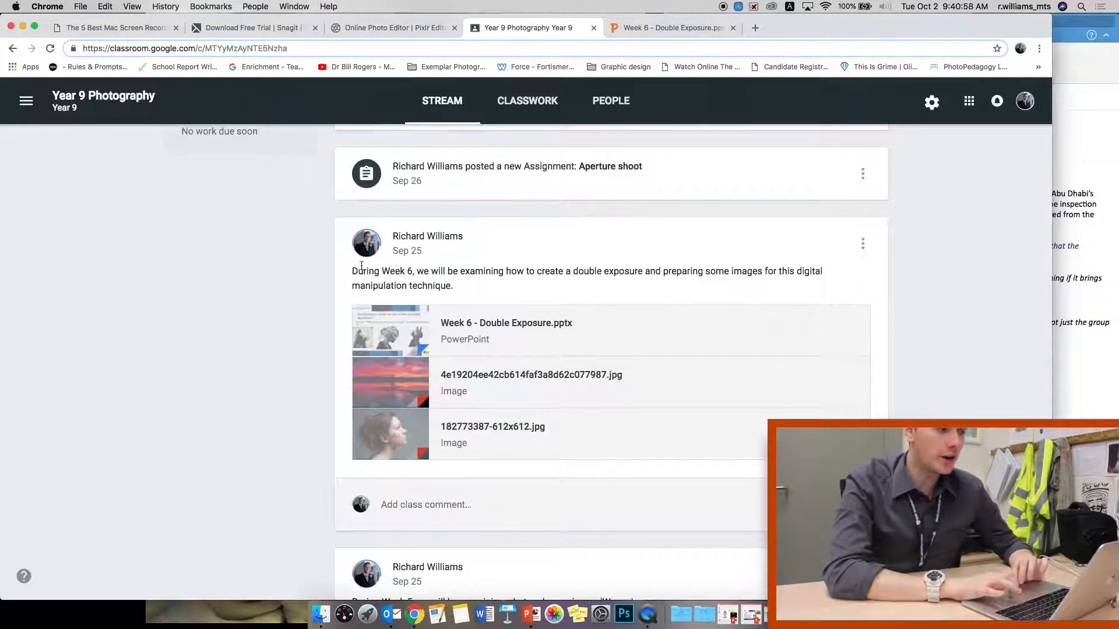
pyautogui.tripleClick(352, 269)
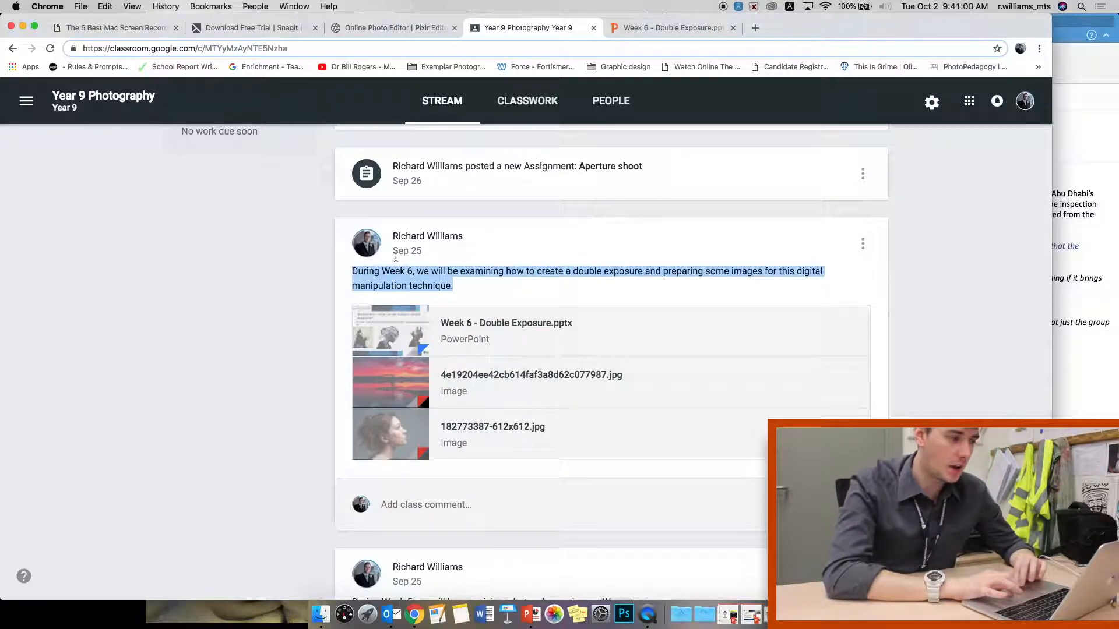
pyautogui.click(357, 268)
pyautogui.moveTo(356, 268); pyautogui.dragTo(522, 288)
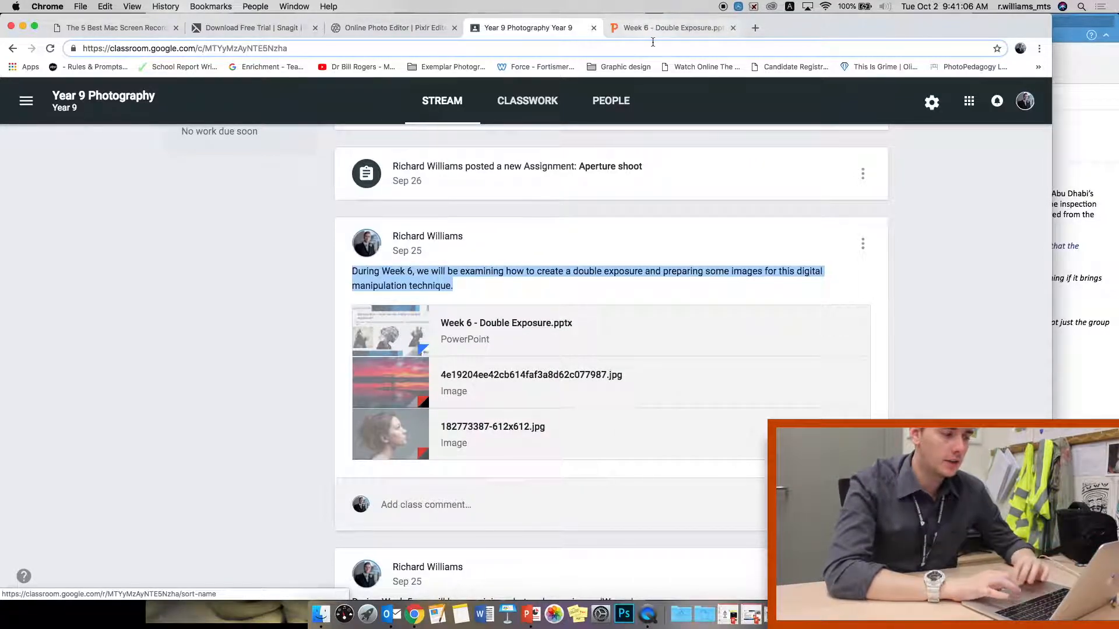
# Review the Week 6 - Double Exposure presentation, focusing on the slides about the images to capture and what is needed to start
pyautogui.click(663, 31)
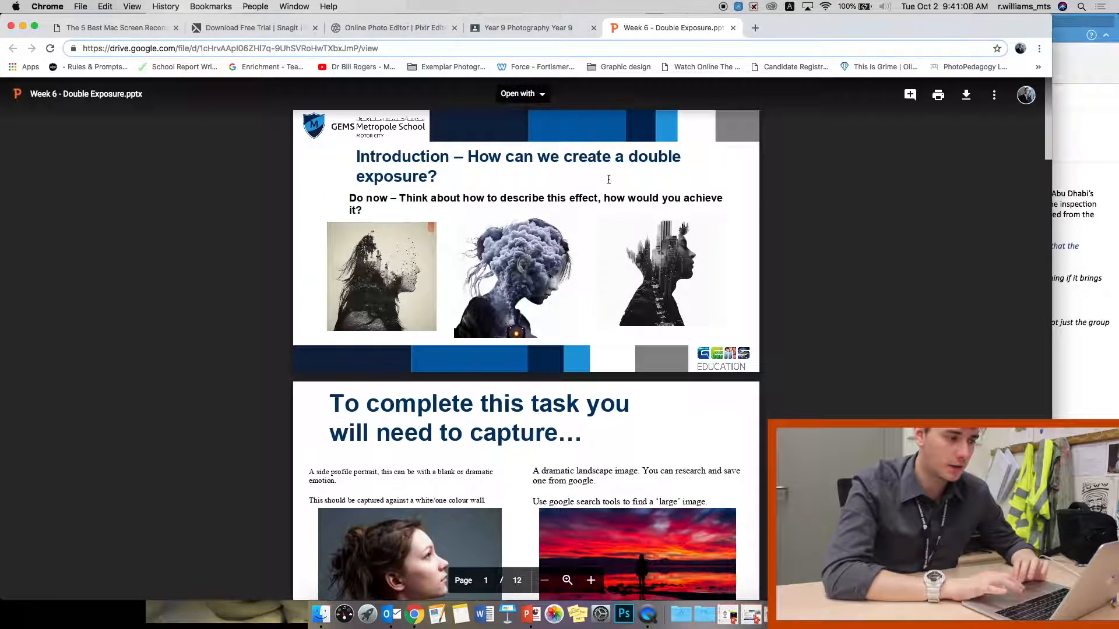
pyautogui.scroll(-10, 609, 179)
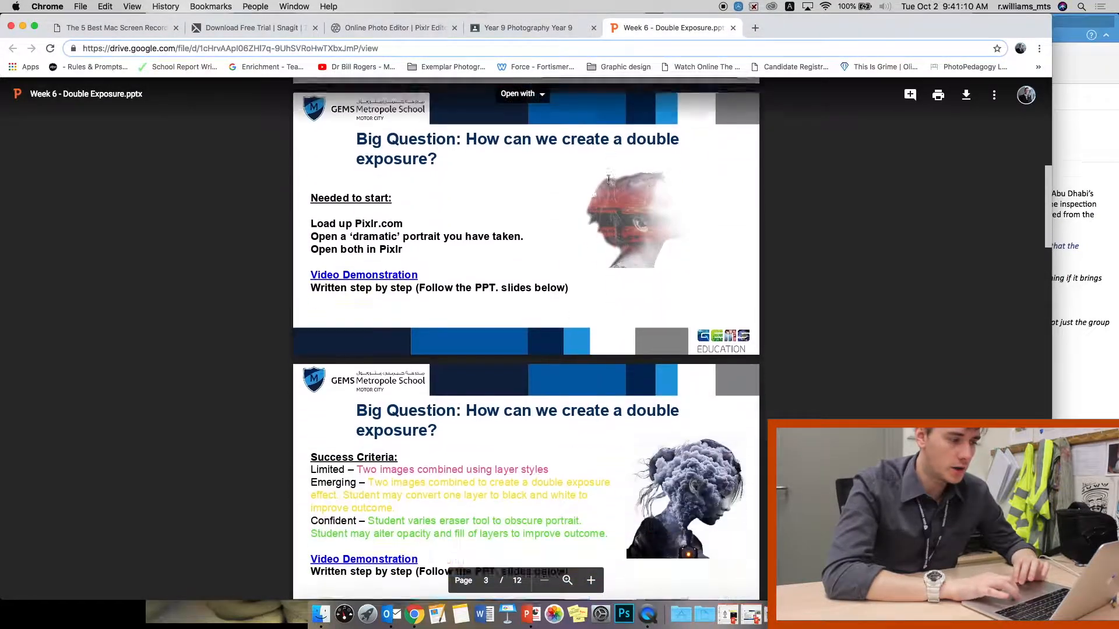
pyautogui.scroll(-20, 608, 179)
pyautogui.scroll(20, 608, 180)
pyautogui.click(546, 27)
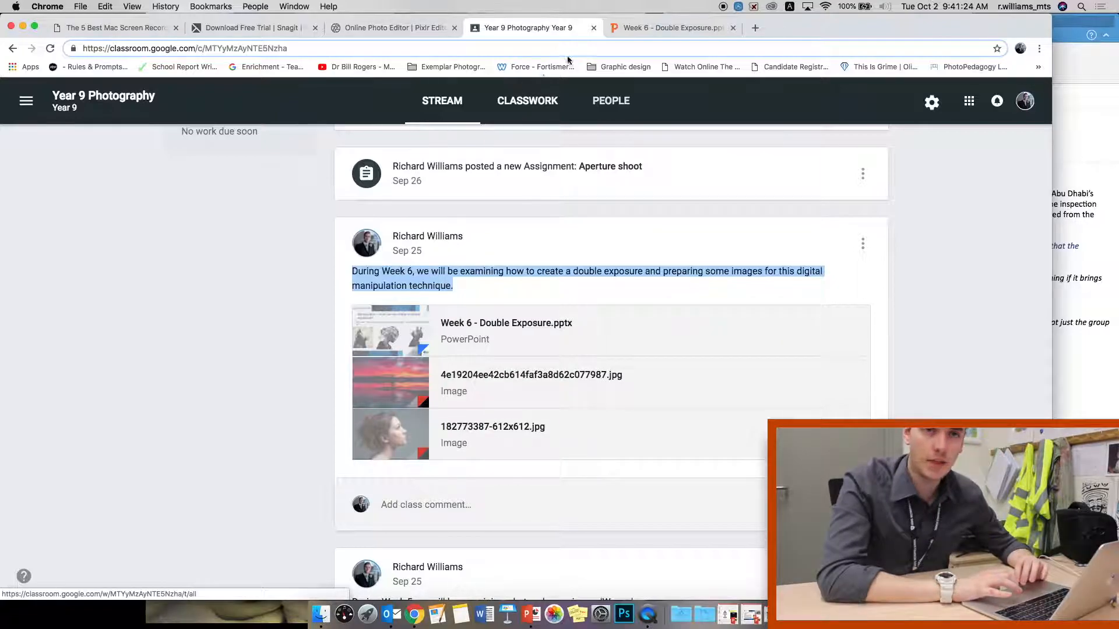
pyautogui.click(670, 28)
pyautogui.scroll(-2, 638, 302)
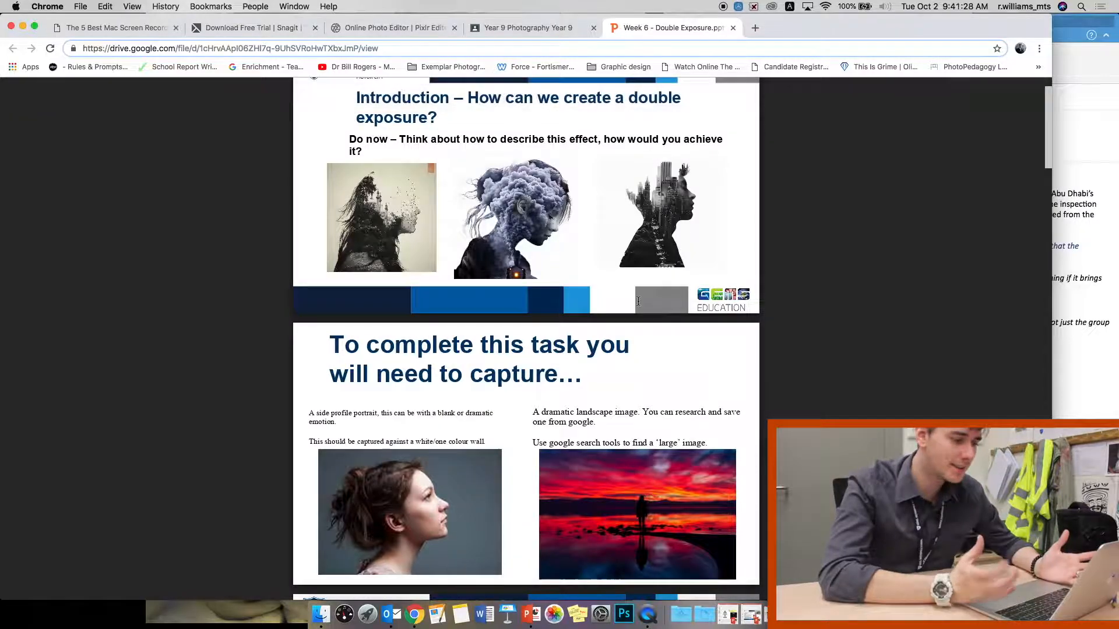
pyautogui.scroll(-4, 639, 301)
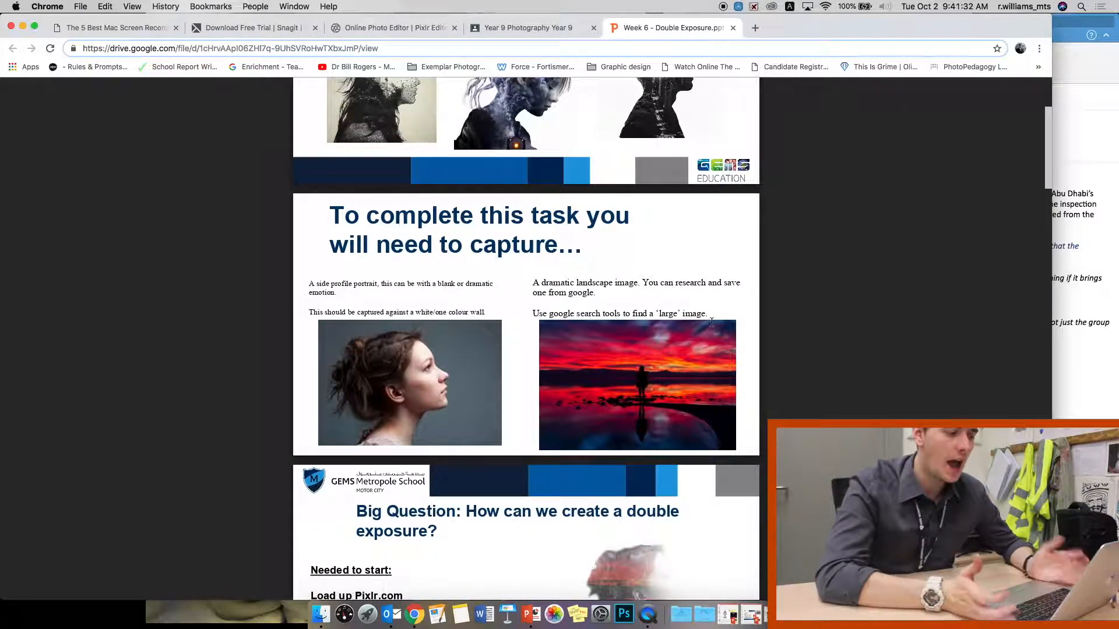
pyautogui.scroll(-7, 712, 323)
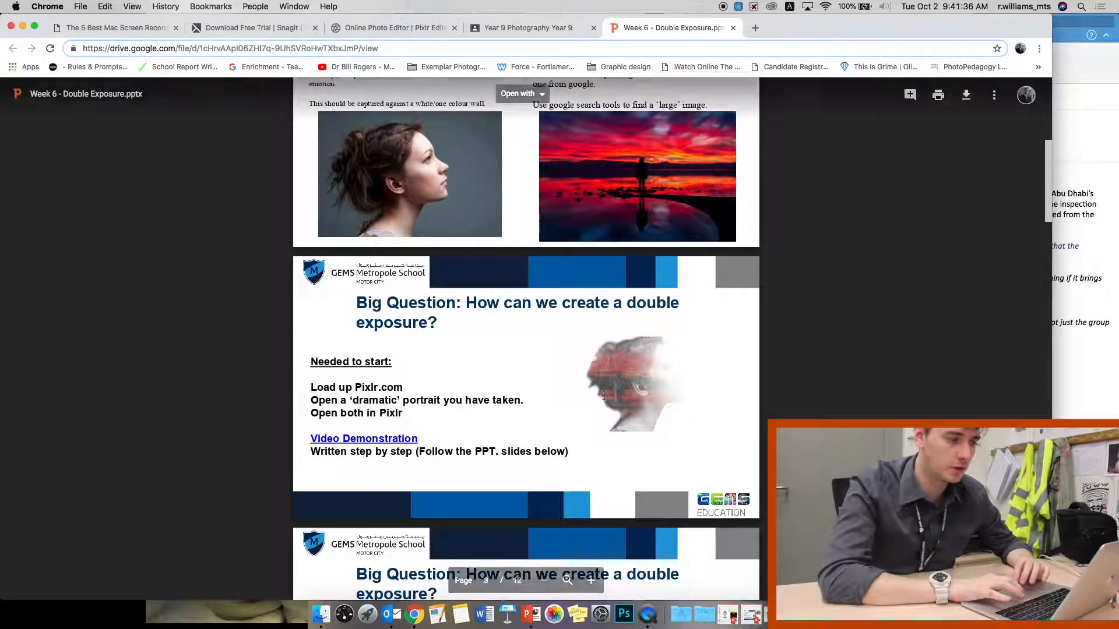
# Switch to the Pixlr editor and move the portrait's window aside to uncover more of the sunset landscape
pyautogui.click(401, 28)
pyautogui.moveTo(547, 167); pyautogui.dragTo(622, 190)
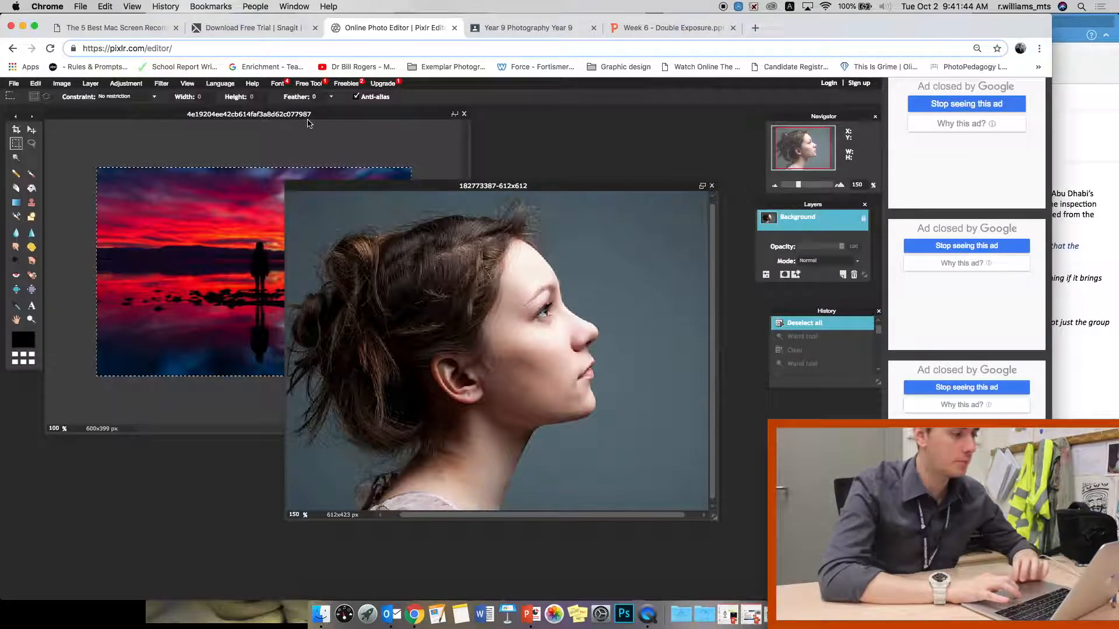
pyautogui.moveTo(569, 188)
pyautogui.mouseDown()
pyautogui.moveTo(609, 190)
pyautogui.moveTo(570, 194)
pyautogui.mouseUp()
# Review the Double Exposure presentation's written instructions up to the slides on the Eraser tool
pyautogui.click(662, 24)
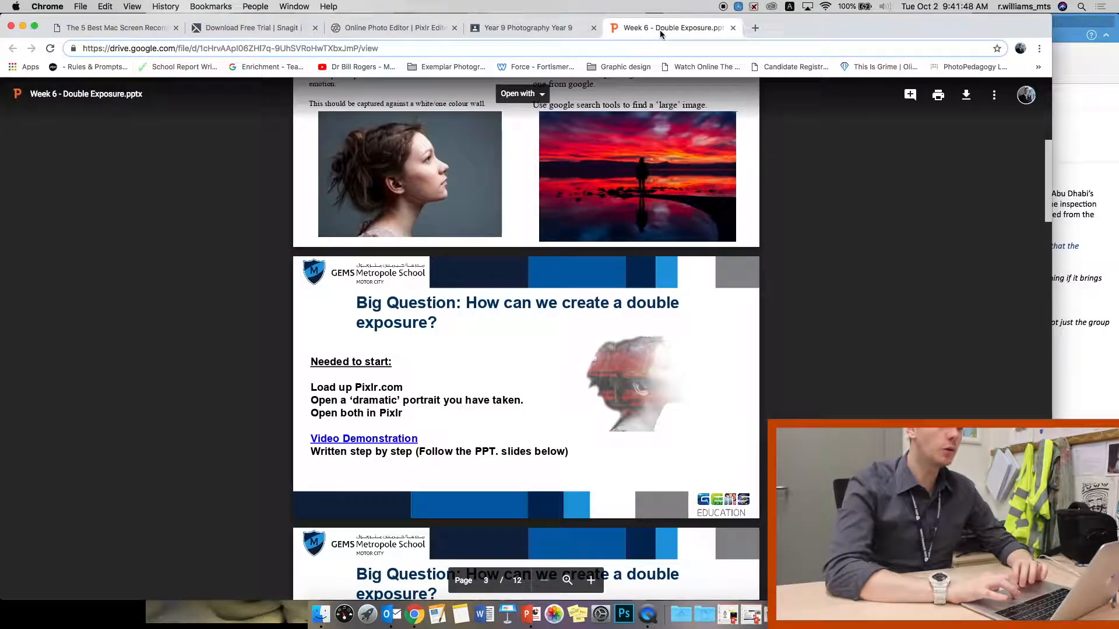
pyautogui.scroll(-12, 587, 315)
pyautogui.scroll(-10, 586, 315)
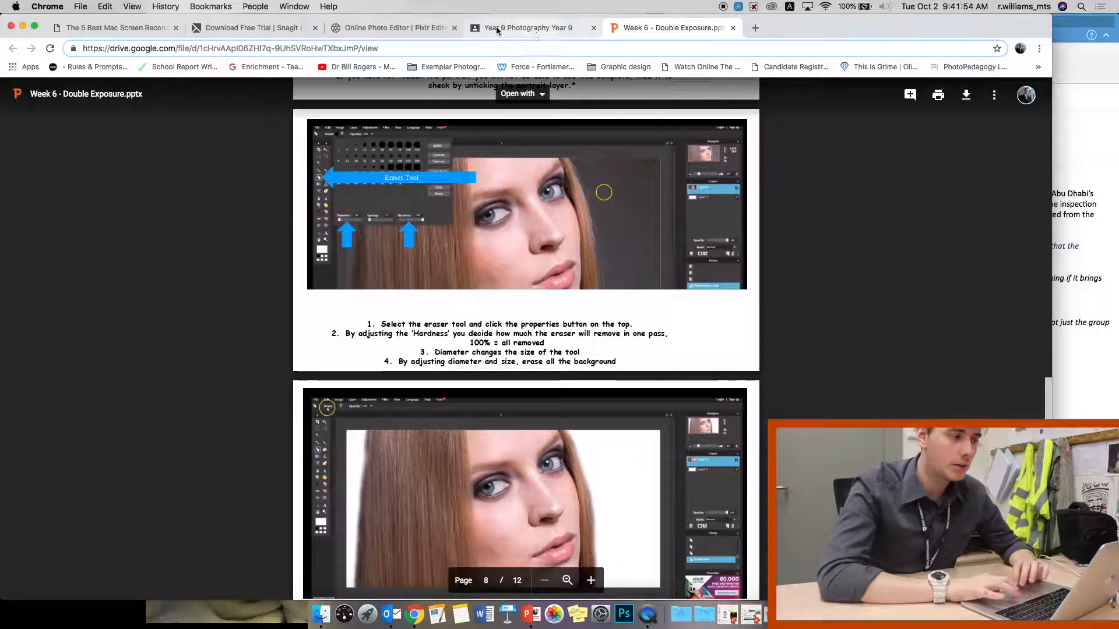
# In Pixlr, erase the background in front of the portrait's face with the Eraser at diameter 70 and hardness 100, undoing the last stroke
pyautogui.click(397, 26)
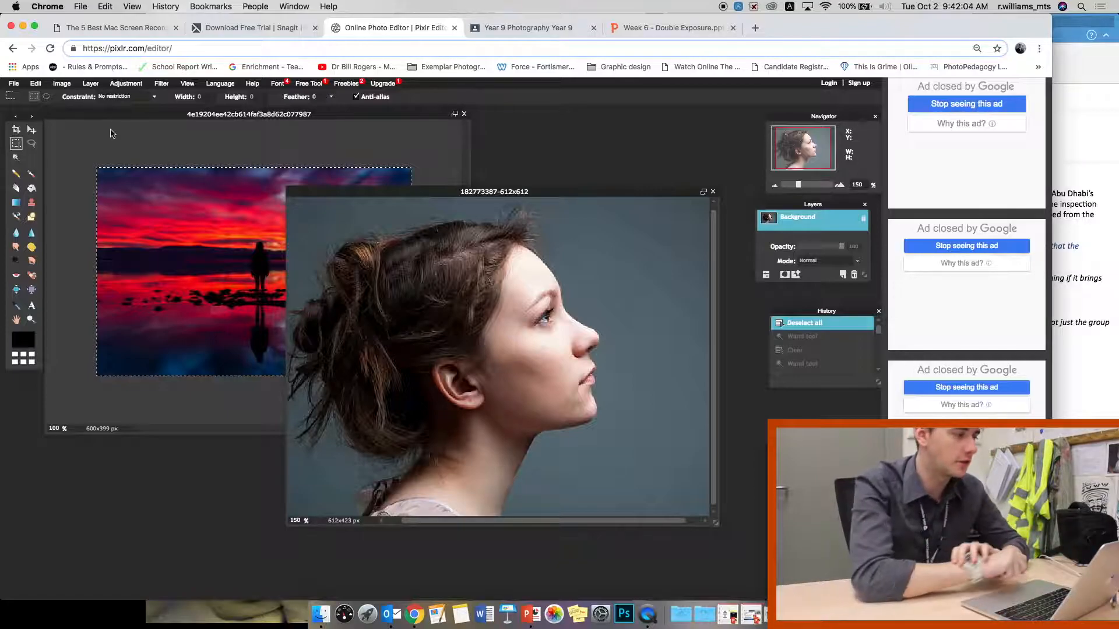
pyautogui.click(16, 189)
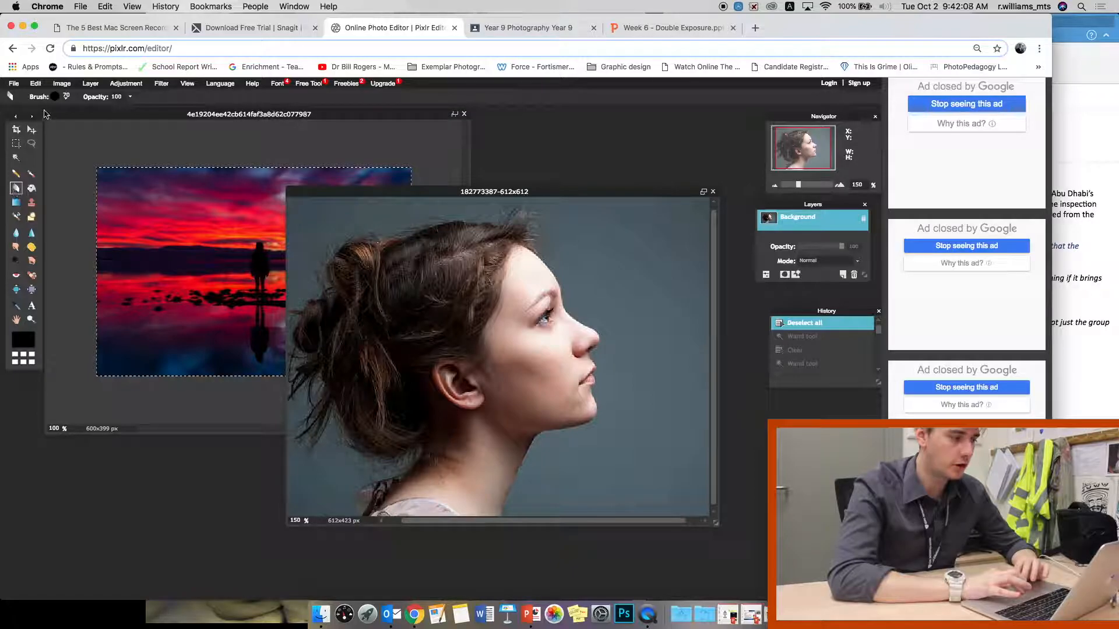
pyautogui.click(55, 98)
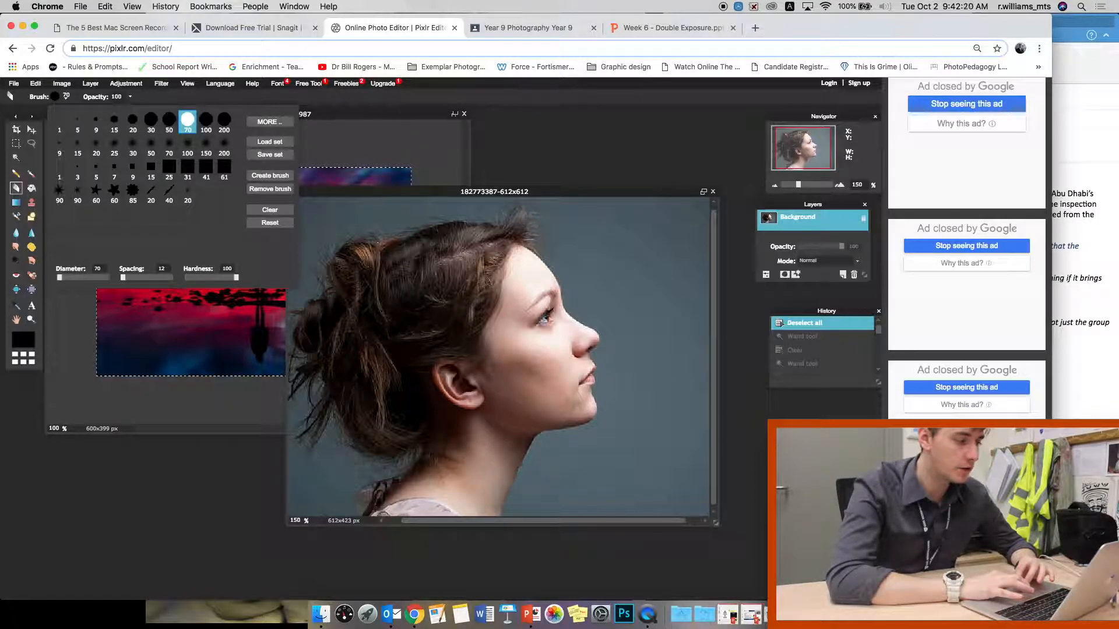
pyautogui.click(629, 261)
pyautogui.moveTo(629, 262)
pyautogui.mouseDown()
pyautogui.moveTo(560, 228)
pyautogui.moveTo(637, 289)
pyautogui.moveTo(661, 268)
pyautogui.moveTo(679, 412)
pyautogui.moveTo(637, 316)
pyautogui.moveTo(639, 377)
pyautogui.moveTo(645, 357)
pyautogui.moveTo(649, 371)
pyautogui.moveTo(637, 437)
pyautogui.moveTo(630, 428)
pyautogui.moveTo(556, 464)
pyautogui.moveTo(523, 528)
pyautogui.moveTo(552, 457)
pyautogui.moveTo(611, 440)
pyautogui.moveTo(621, 419)
pyautogui.moveTo(627, 322)
pyautogui.moveTo(588, 290)
pyautogui.moveTo(566, 244)
pyautogui.moveTo(645, 259)
pyautogui.moveTo(703, 217)
pyautogui.moveTo(589, 200)
pyautogui.moveTo(694, 211)
pyautogui.mouseUp()
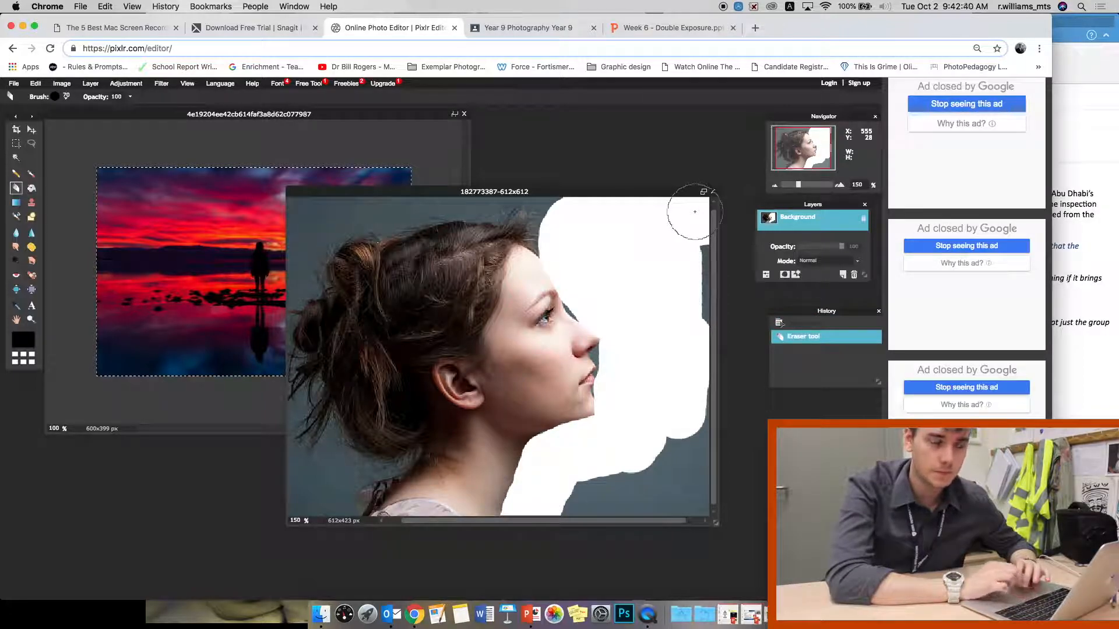
pyautogui.moveTo(695, 221)
pyautogui.mouseDown()
pyautogui.moveTo(685, 505)
pyautogui.moveTo(684, 491)
pyautogui.moveTo(659, 491)
pyautogui.moveTo(655, 468)
pyautogui.moveTo(618, 504)
pyautogui.moveTo(546, 540)
pyautogui.moveTo(567, 503)
pyautogui.mouseUp()
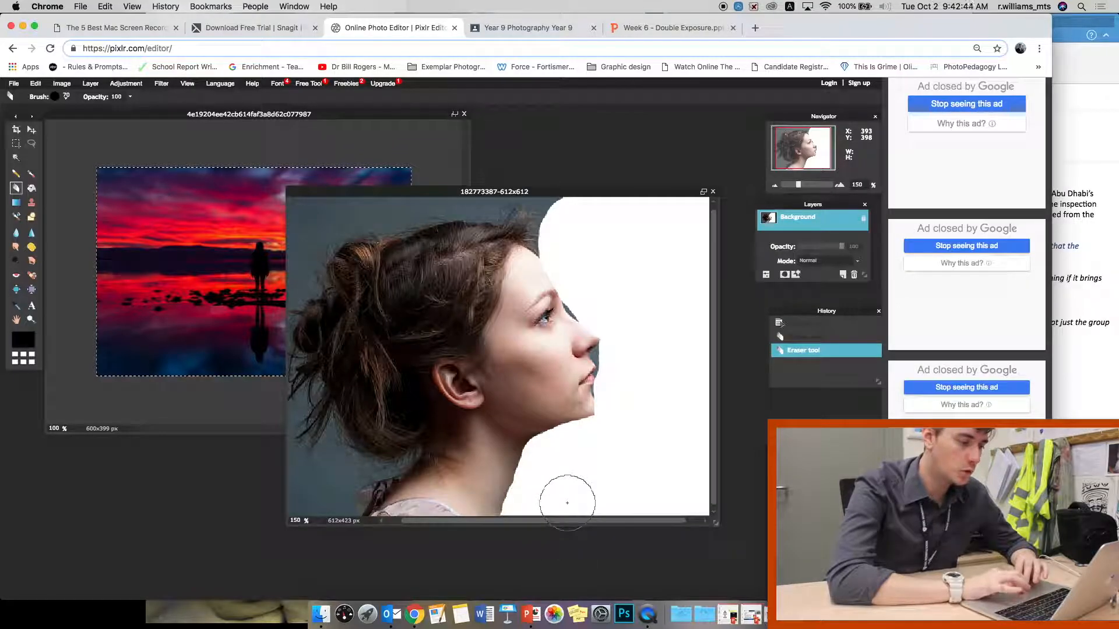
pyautogui.press('super+z')
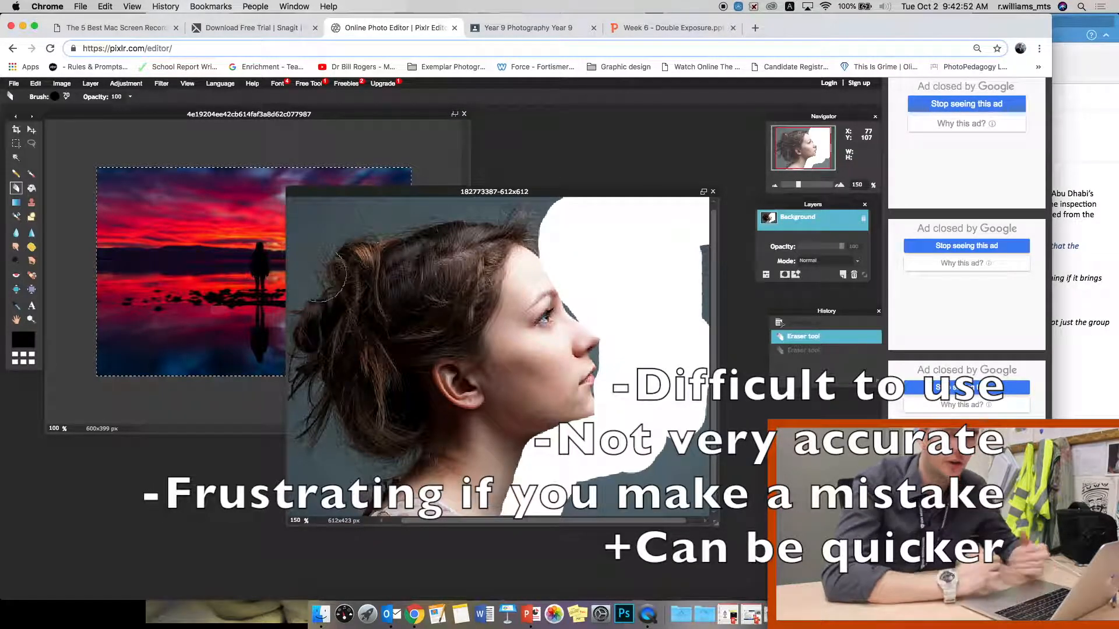
# Erase the leftover background along the bridge of the nose with the Eraser at 300% zoom
pyautogui.click(31, 319)
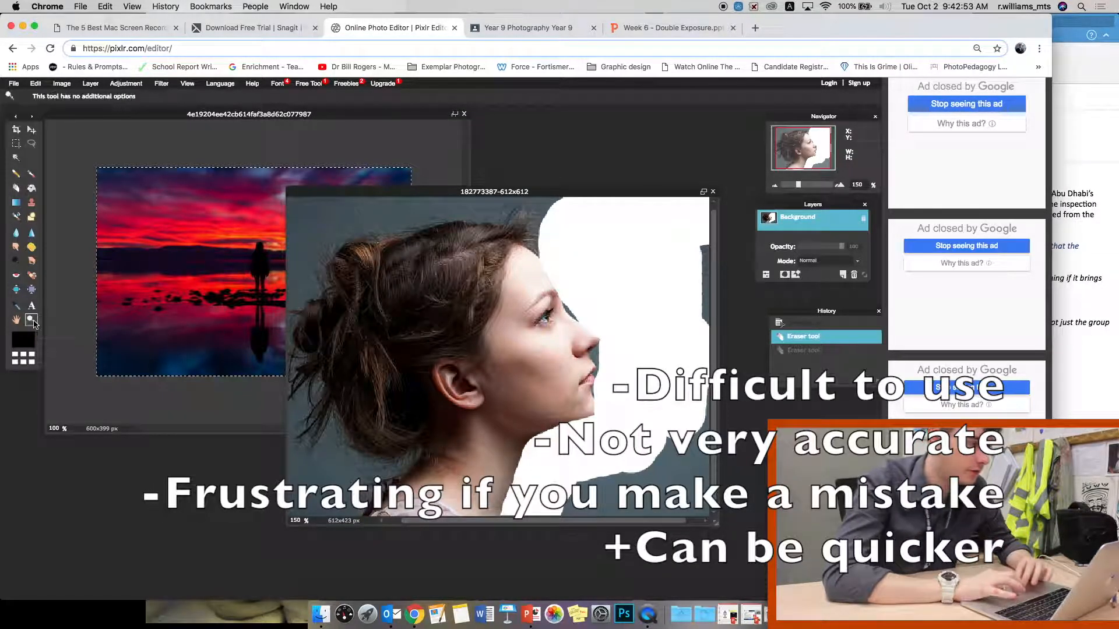
pyautogui.click(572, 302)
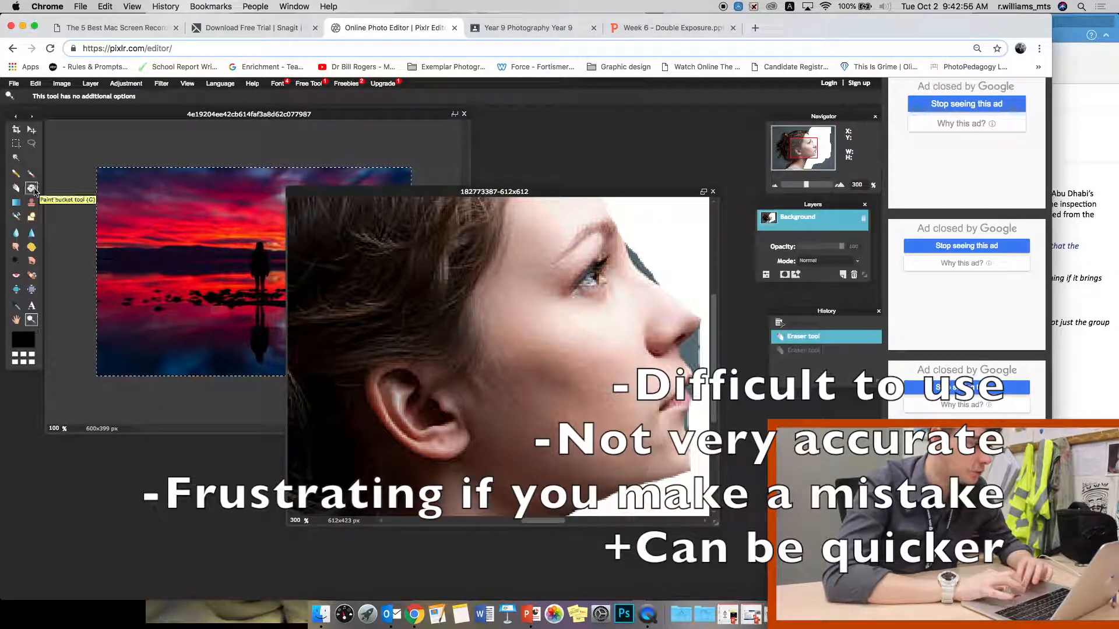
pyautogui.click(16, 187)
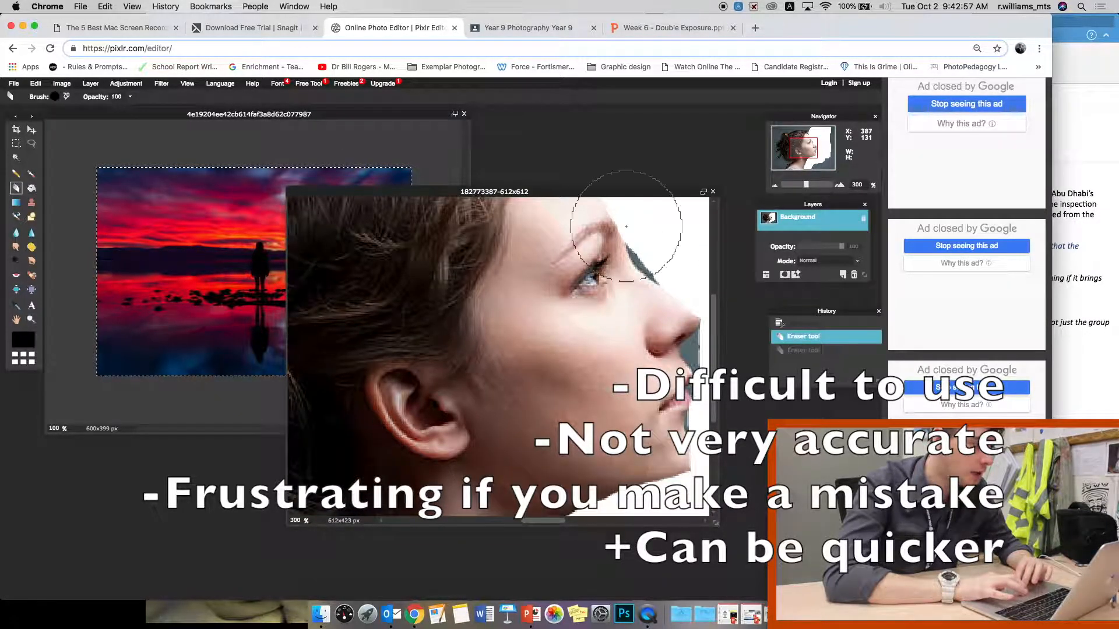
pyautogui.click(678, 234)
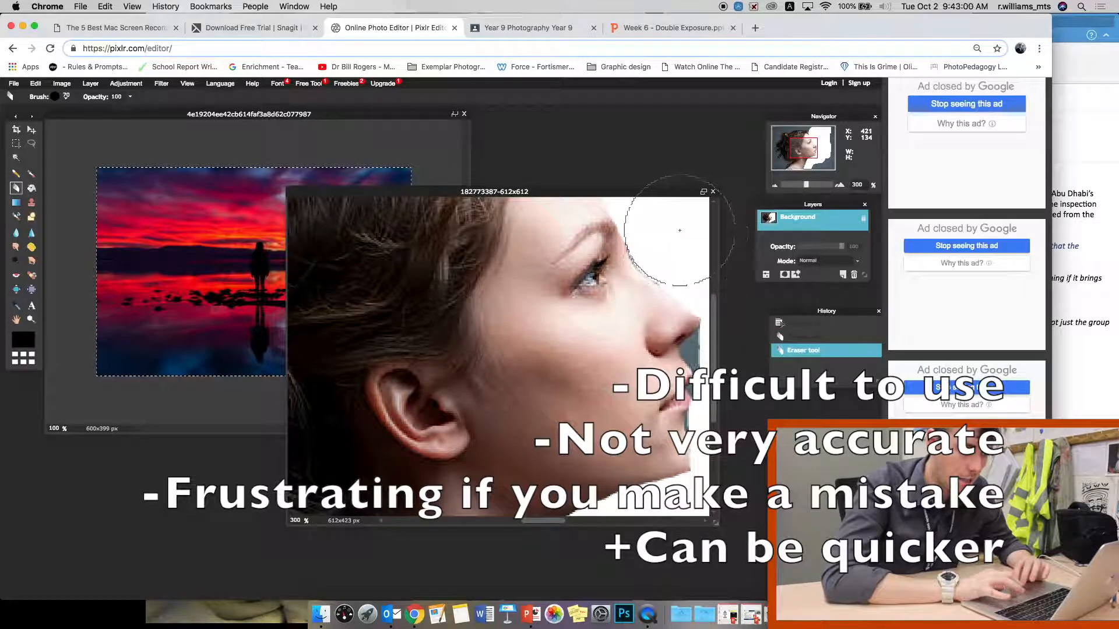
pyautogui.click(681, 232)
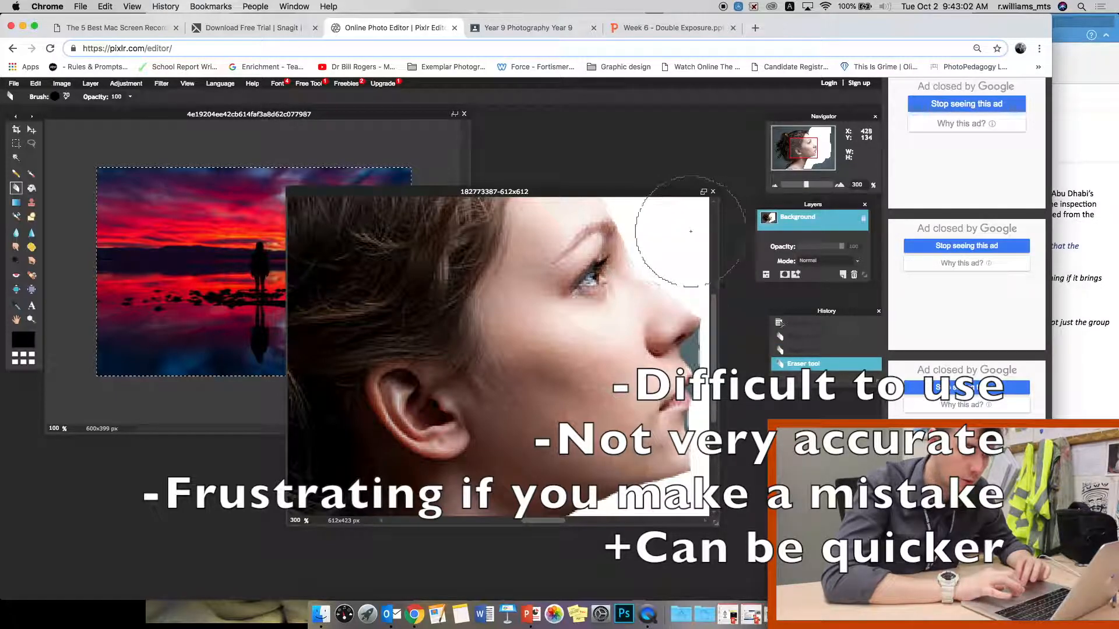
pyautogui.click(691, 245)
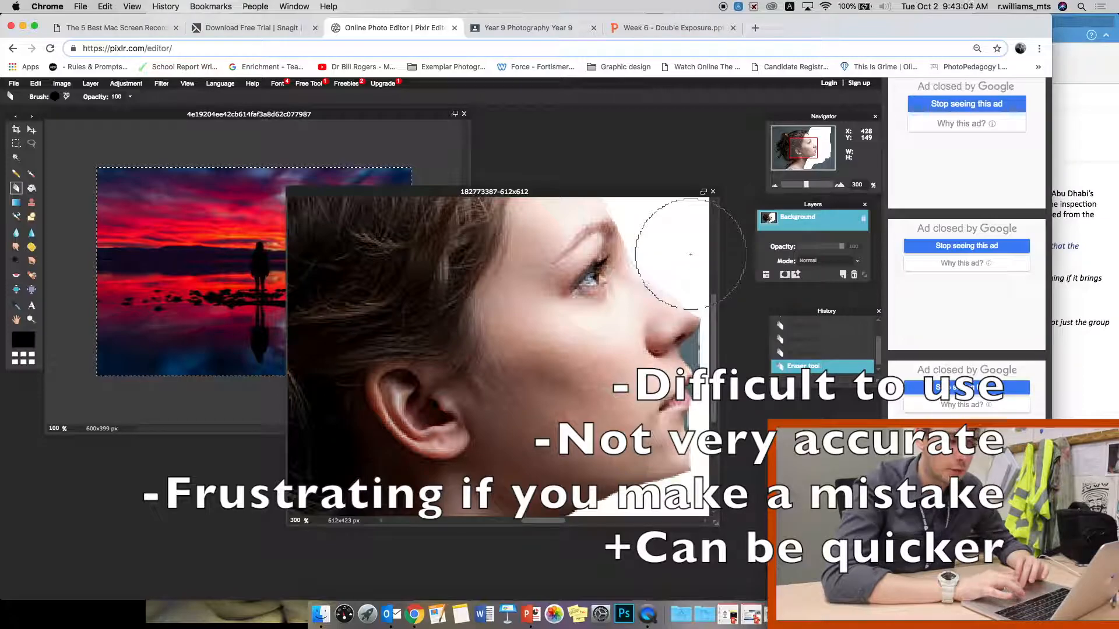
# Erase more background in front of the forehead at 100% zoom, and revert the portrait to the Deselect all history state
pyautogui.click(32, 320)
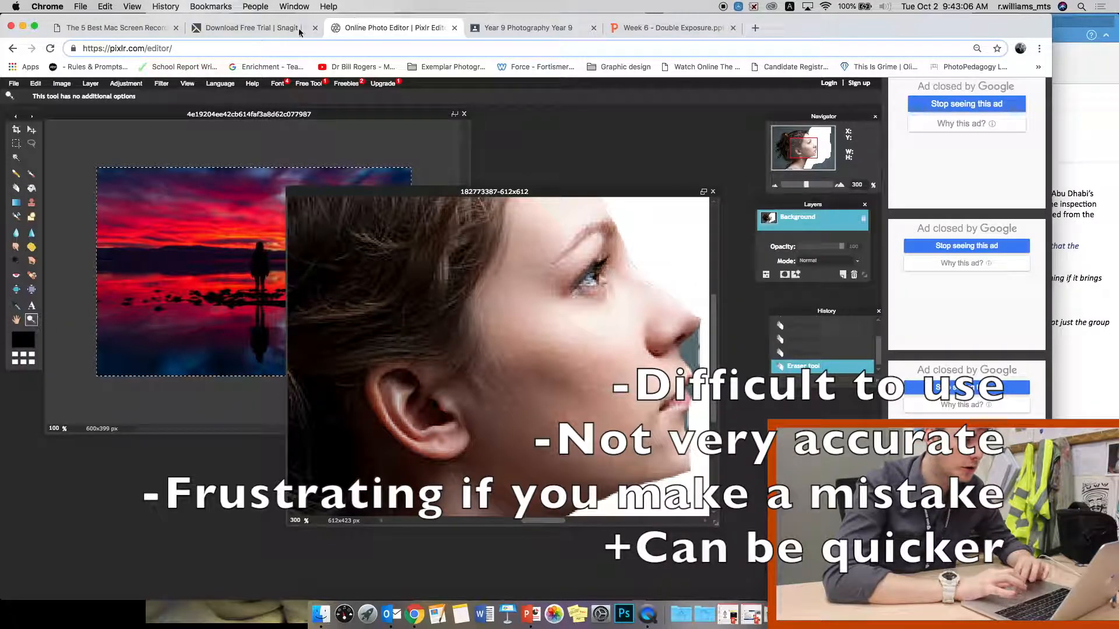
pyautogui.click(187, 84)
pyautogui.click(218, 117)
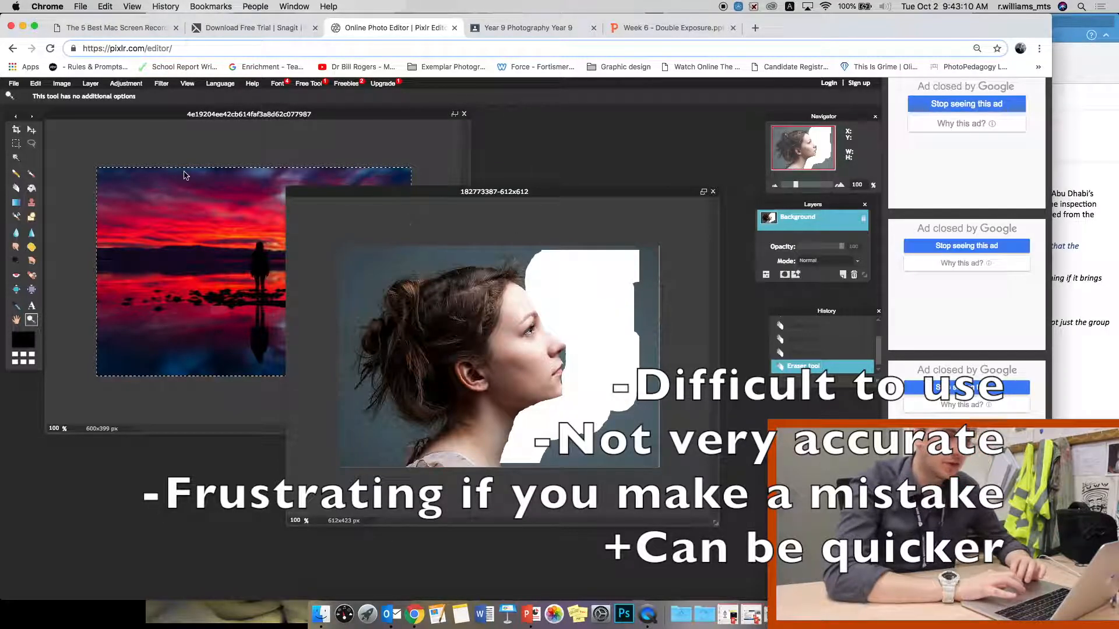
pyautogui.click(16, 188)
pyautogui.moveTo(589, 271)
pyautogui.mouseDown()
pyautogui.moveTo(647, 255)
pyautogui.moveTo(539, 253)
pyautogui.moveTo(611, 251)
pyautogui.moveTo(656, 269)
pyautogui.moveTo(667, 303)
pyautogui.moveTo(633, 275)
pyautogui.moveTo(644, 322)
pyautogui.mouseUp()
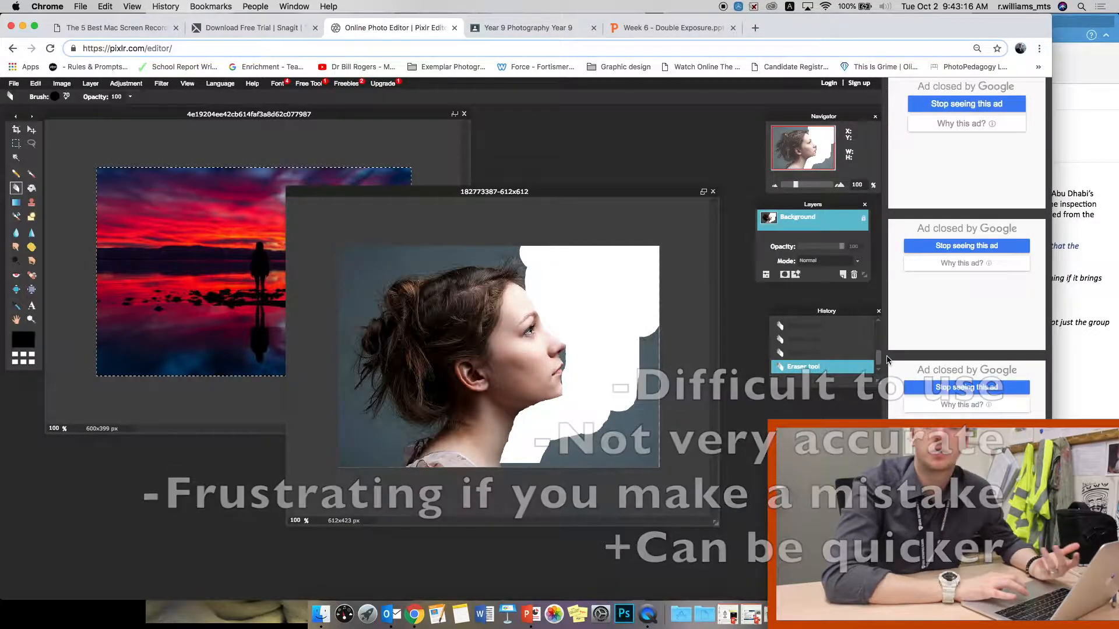
pyautogui.scroll(2, 837, 348)
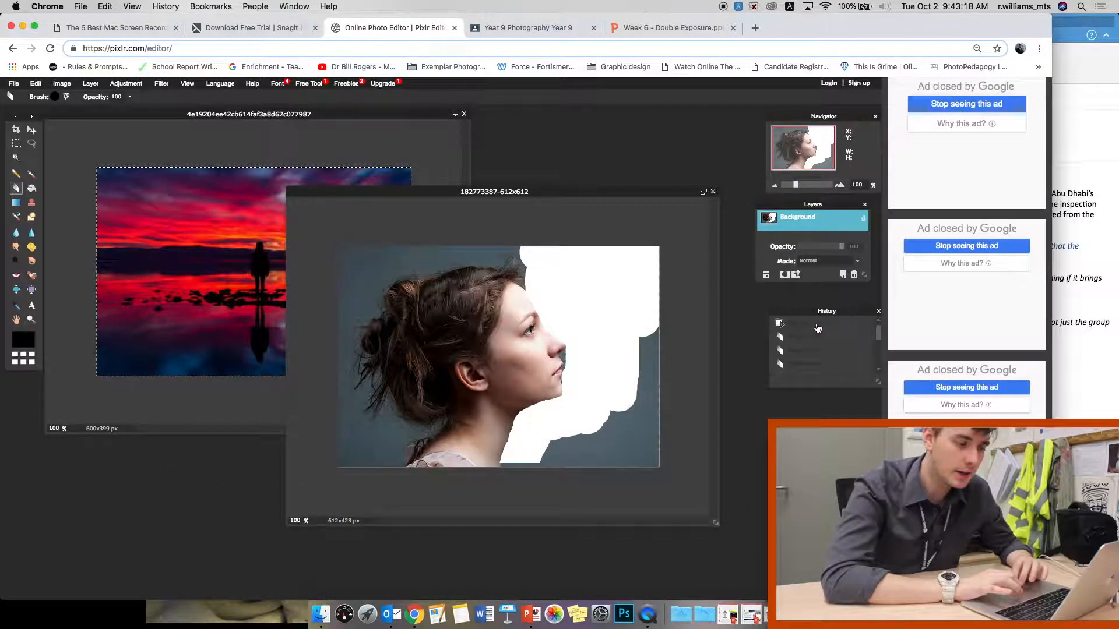
pyautogui.click(818, 324)
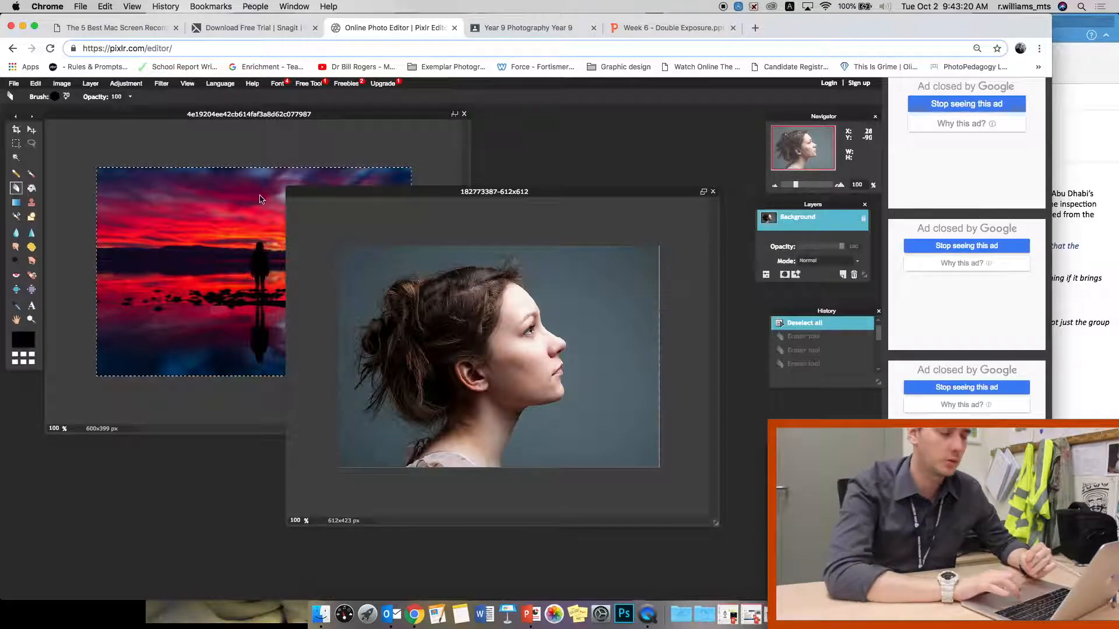
# Lasso a background area of about 298 by 176 px below and in front of the chin, clear it, and undo the clearing
pyautogui.click(32, 145)
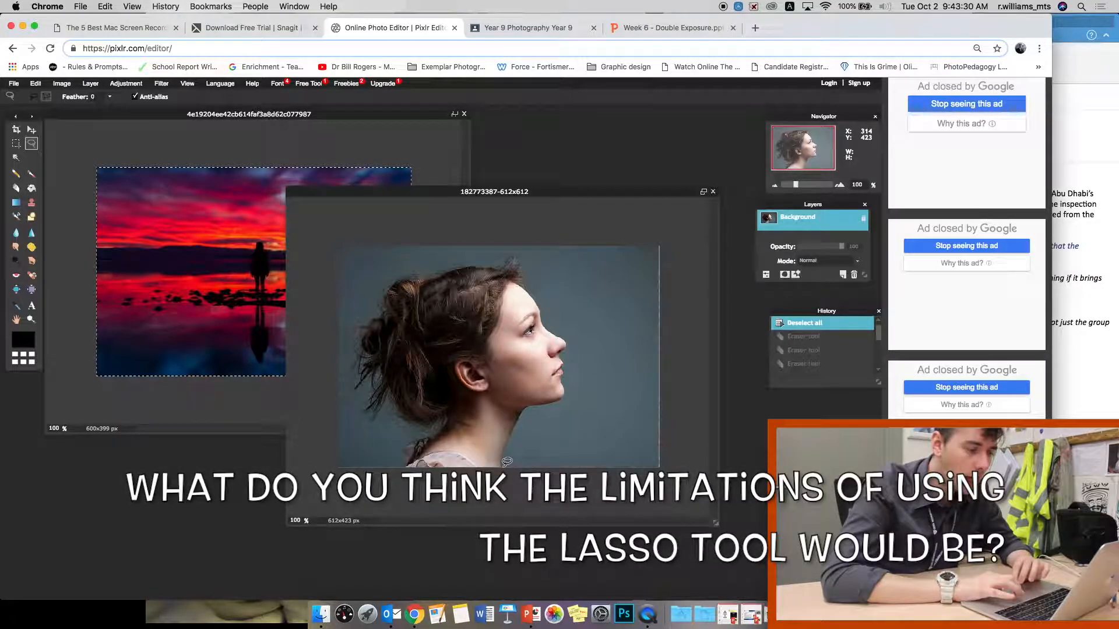
pyautogui.moveTo(506, 452)
pyautogui.mouseDown()
pyautogui.moveTo(528, 399)
pyautogui.moveTo(525, 408)
pyautogui.moveTo(567, 393)
pyautogui.mouseUp()
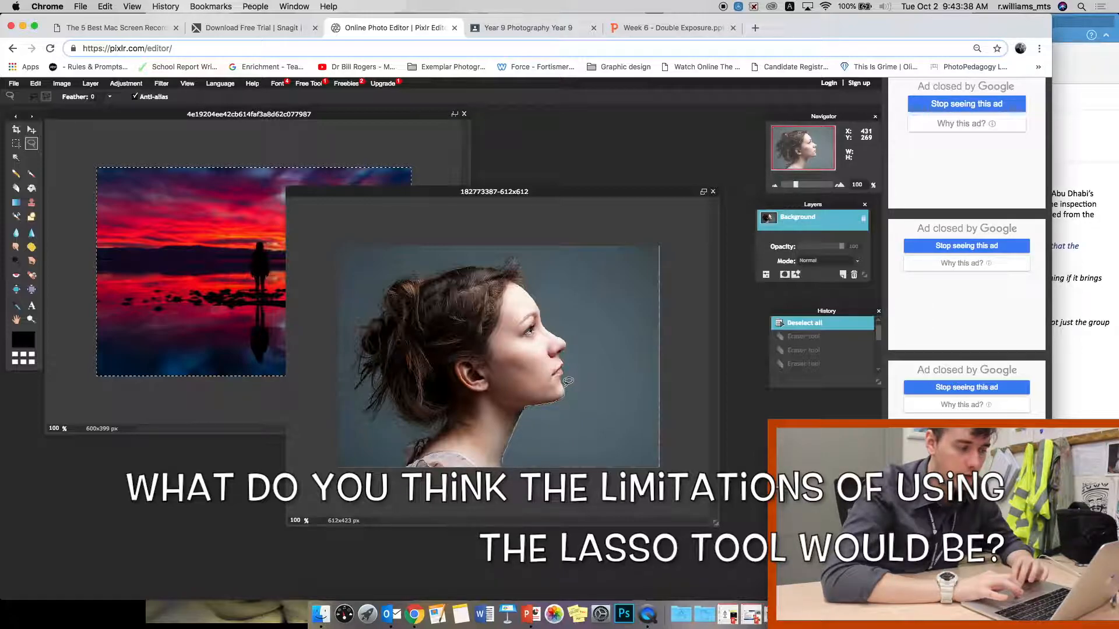
pyautogui.moveTo(567, 382)
pyautogui.mouseDown()
pyautogui.moveTo(566, 371)
pyautogui.moveTo(601, 364)
pyautogui.moveTo(668, 365)
pyautogui.moveTo(659, 369)
pyautogui.moveTo(660, 467)
pyautogui.moveTo(503, 461)
pyautogui.mouseUp()
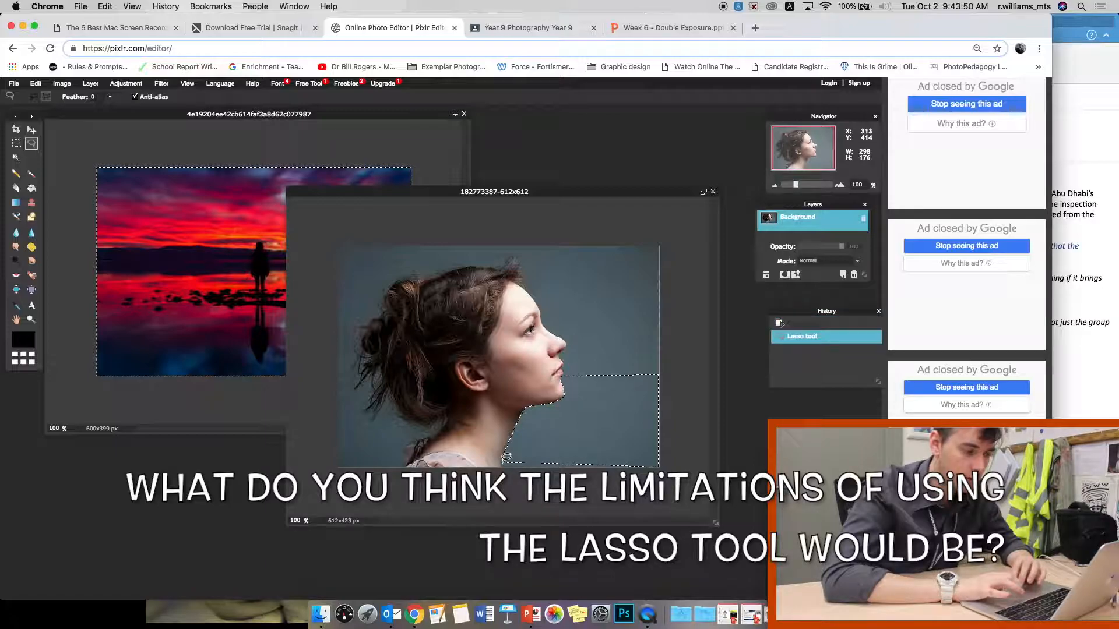
pyautogui.press('Delete')
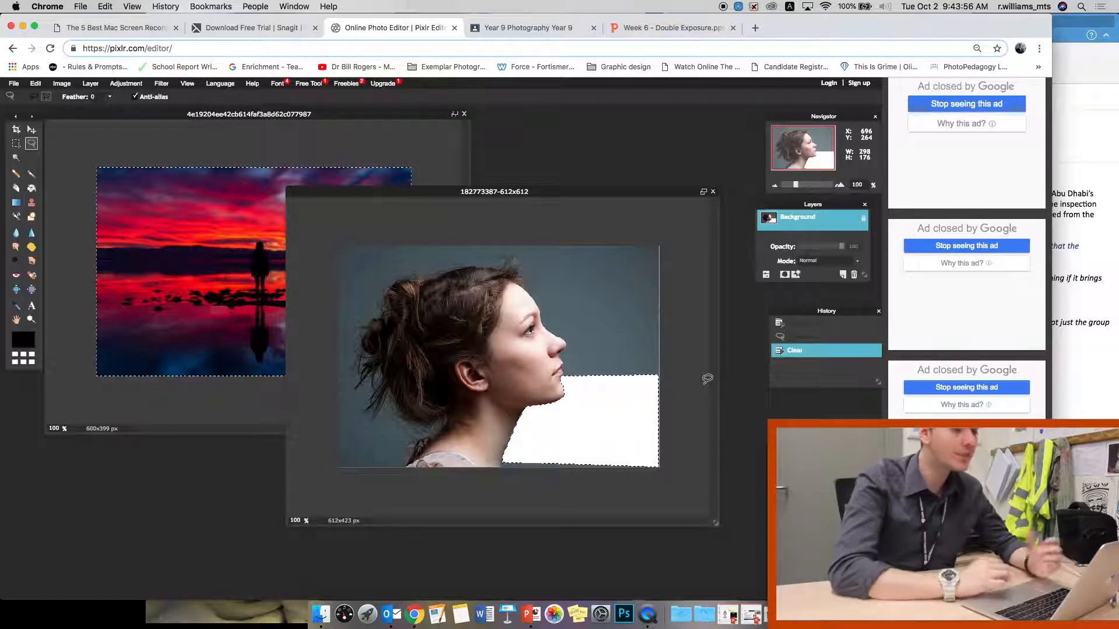
pyautogui.press('super+z')
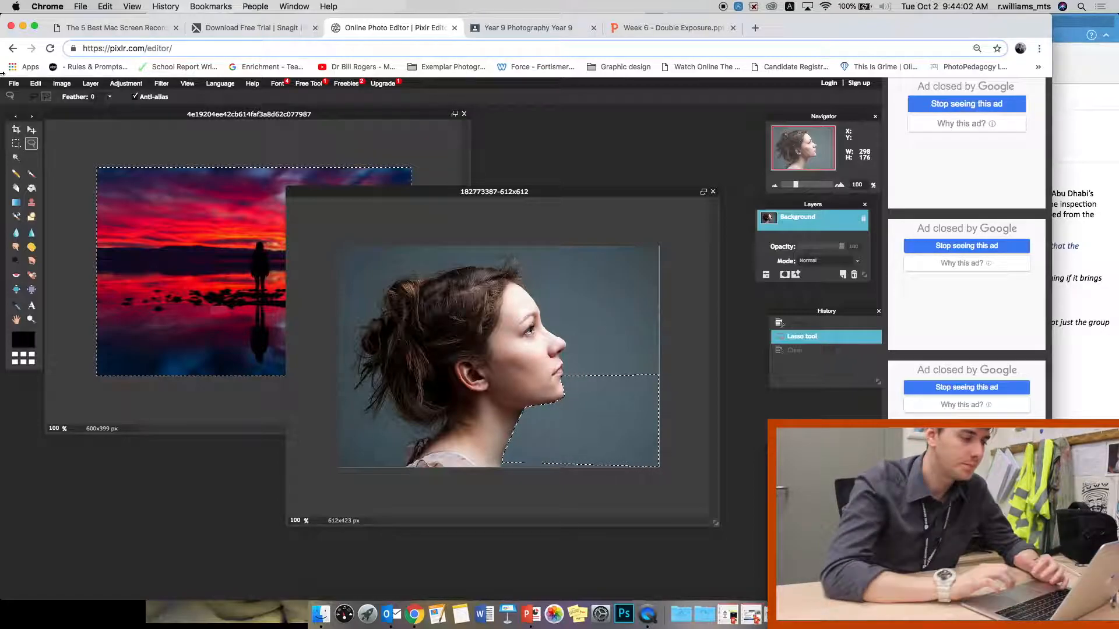
# Drop the old selection, try to lasso and clear an area of about 128 by 274 px along the neck, chin and nose, undo the clearing and deselect
pyautogui.click(16, 143)
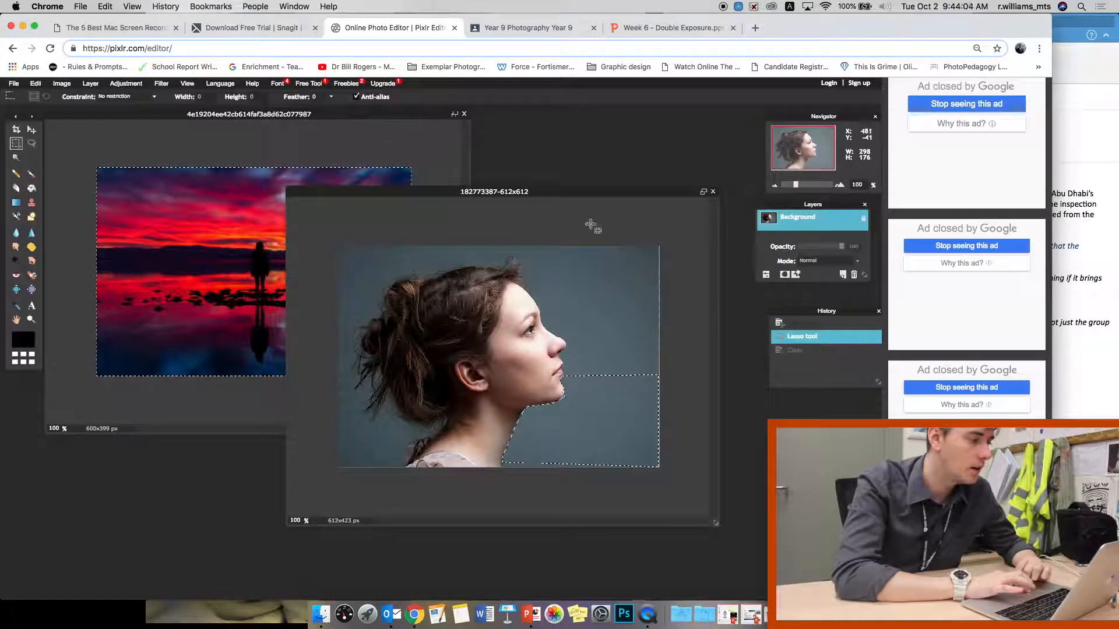
pyautogui.click(576, 285)
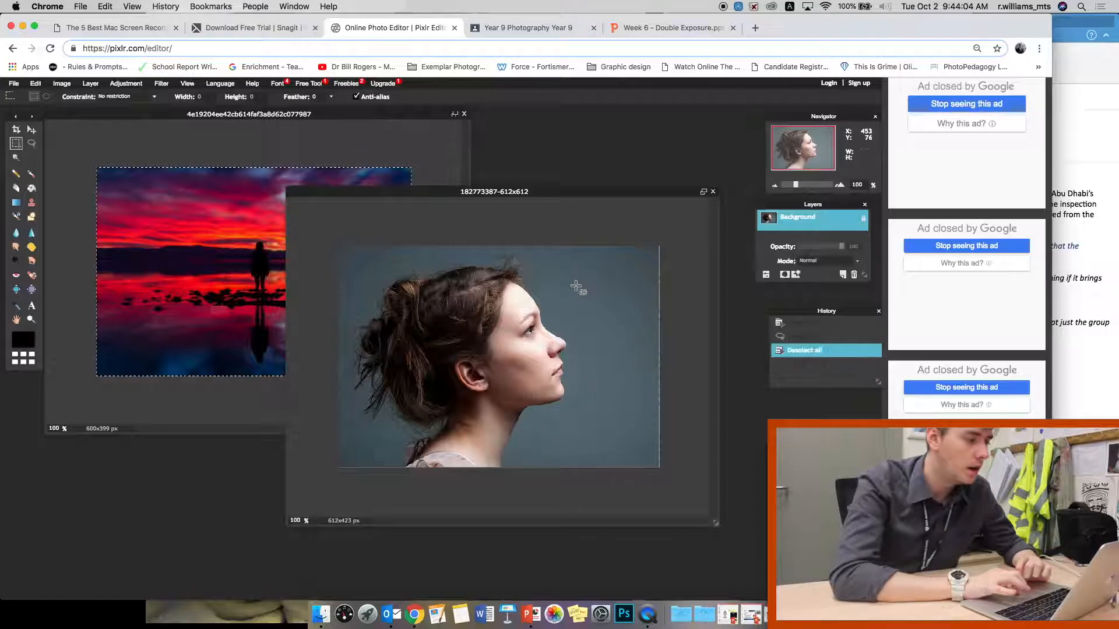
pyautogui.click(33, 143)
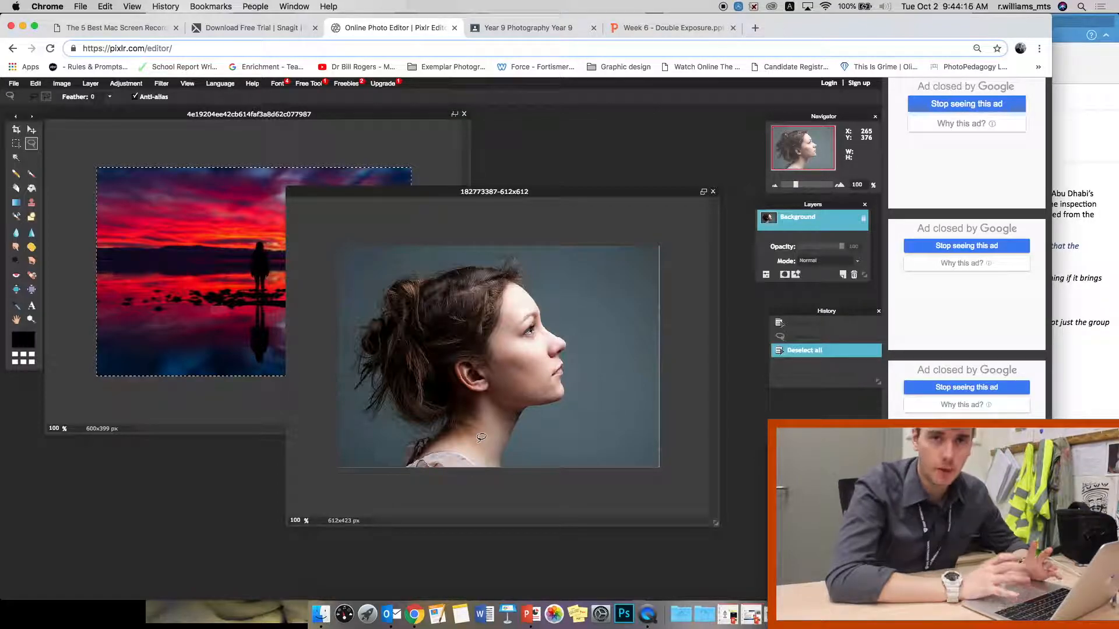
pyautogui.moveTo(502, 468)
pyautogui.mouseDown()
pyautogui.moveTo(518, 412)
pyautogui.moveTo(563, 396)
pyautogui.mouseUp()
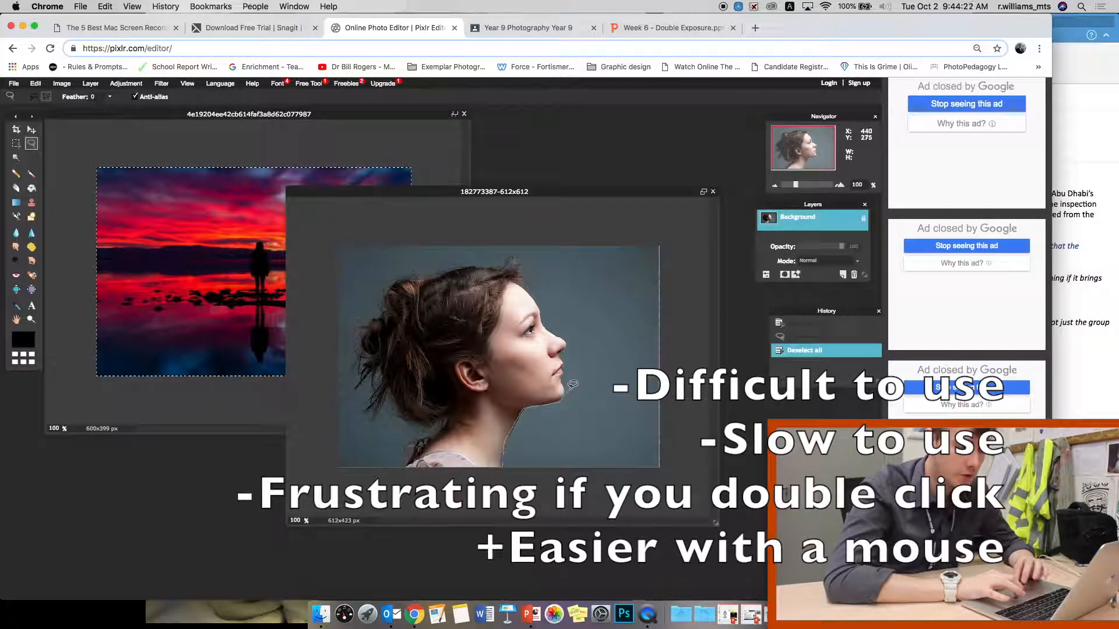
pyautogui.moveTo(568, 323); pyautogui.dragTo(569, 323)
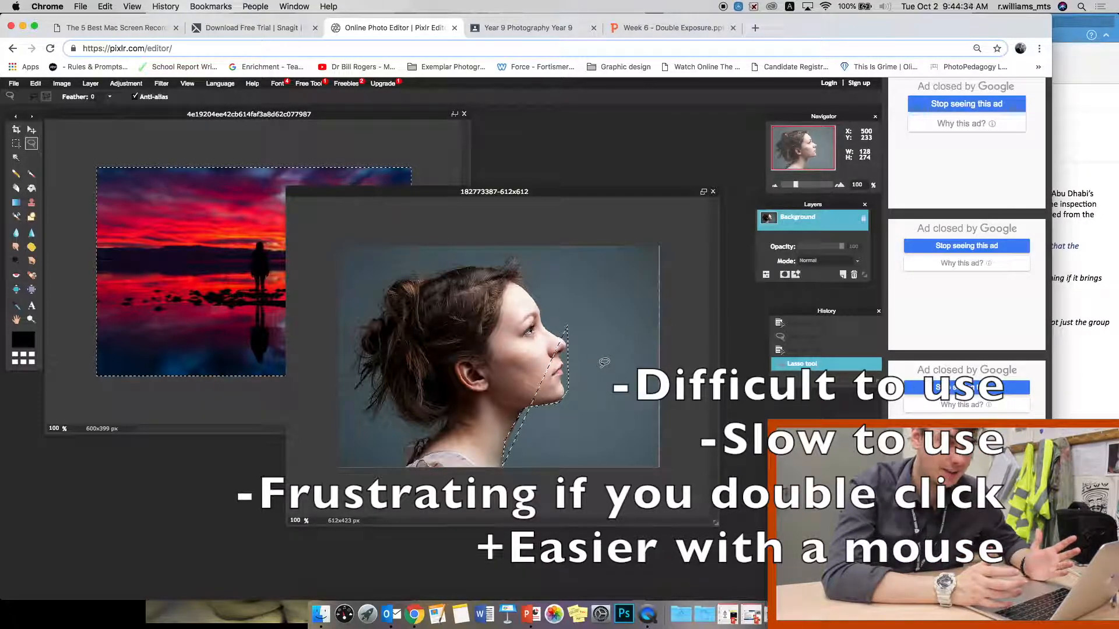
pyautogui.press('Delete')
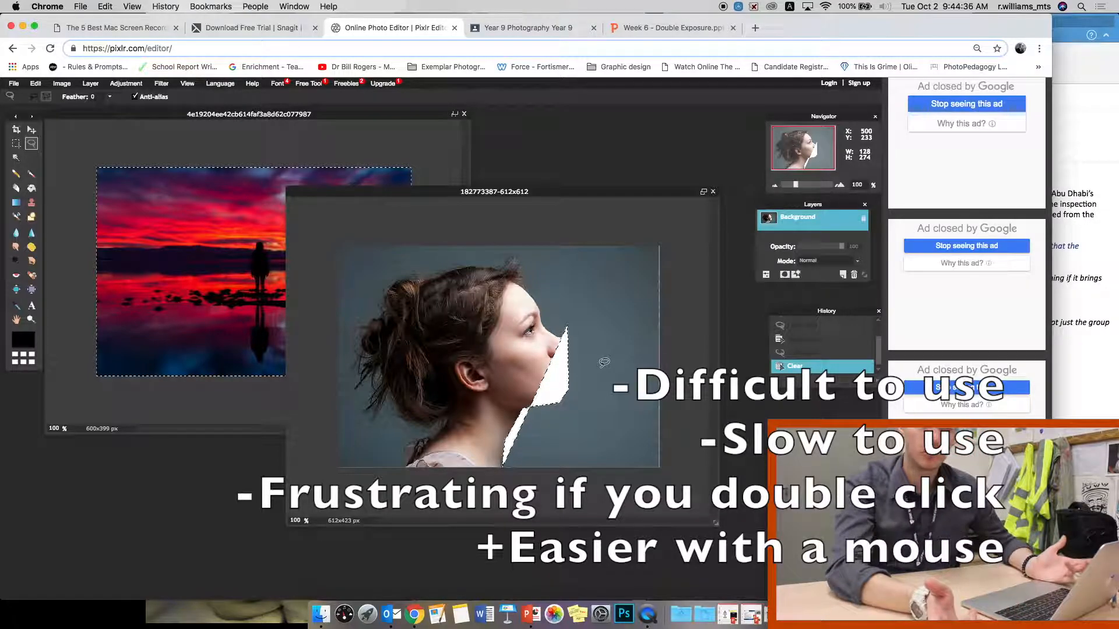
pyautogui.press('super+z')
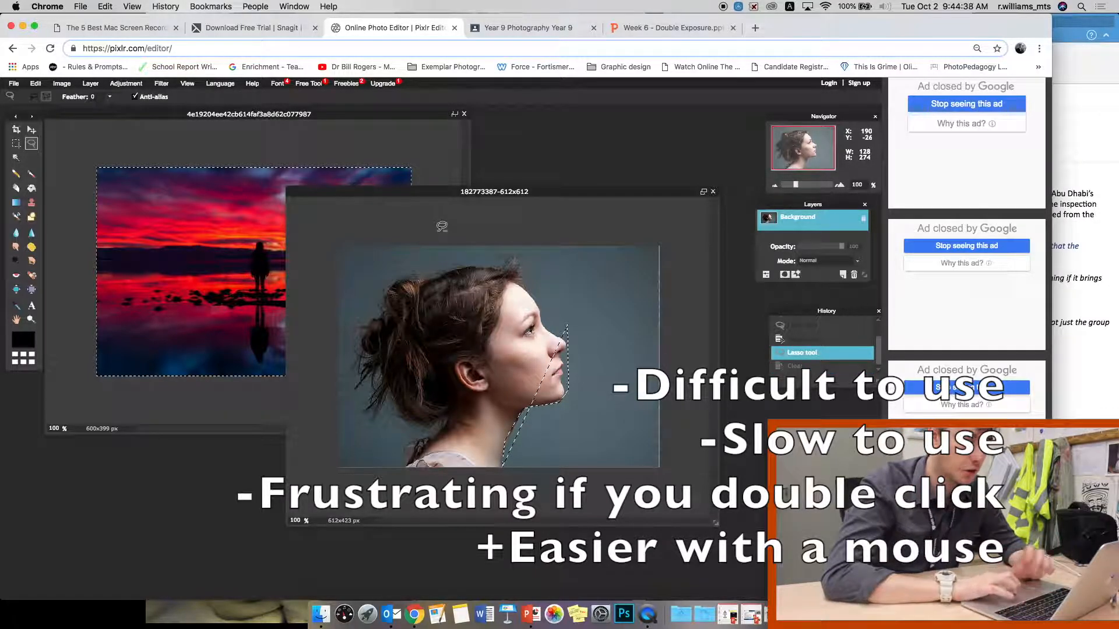
pyautogui.press('super+d')
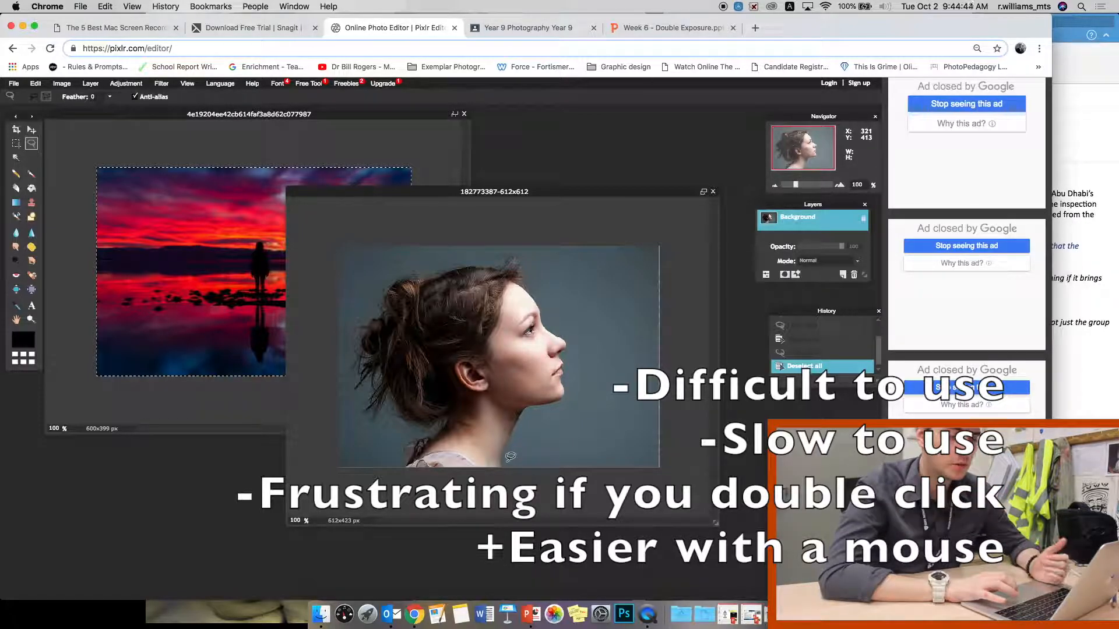
# Clear the portrait's main background and the upper corner behind the head with the Wand tool at tolerance 21, Contiguous on
pyautogui.click(16, 158)
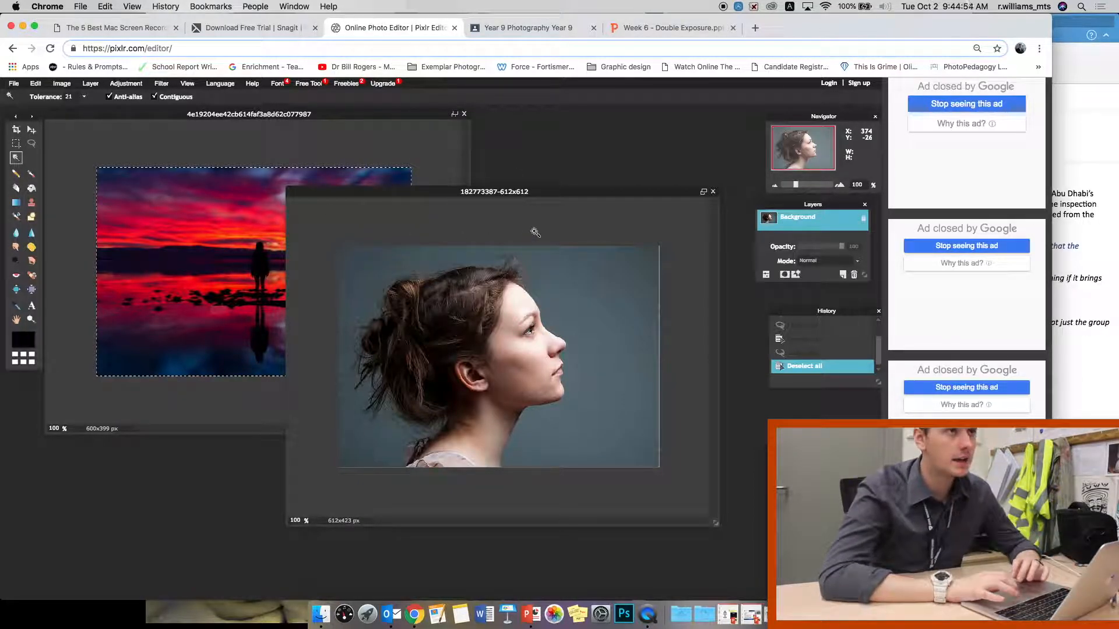
pyautogui.click(15, 159)
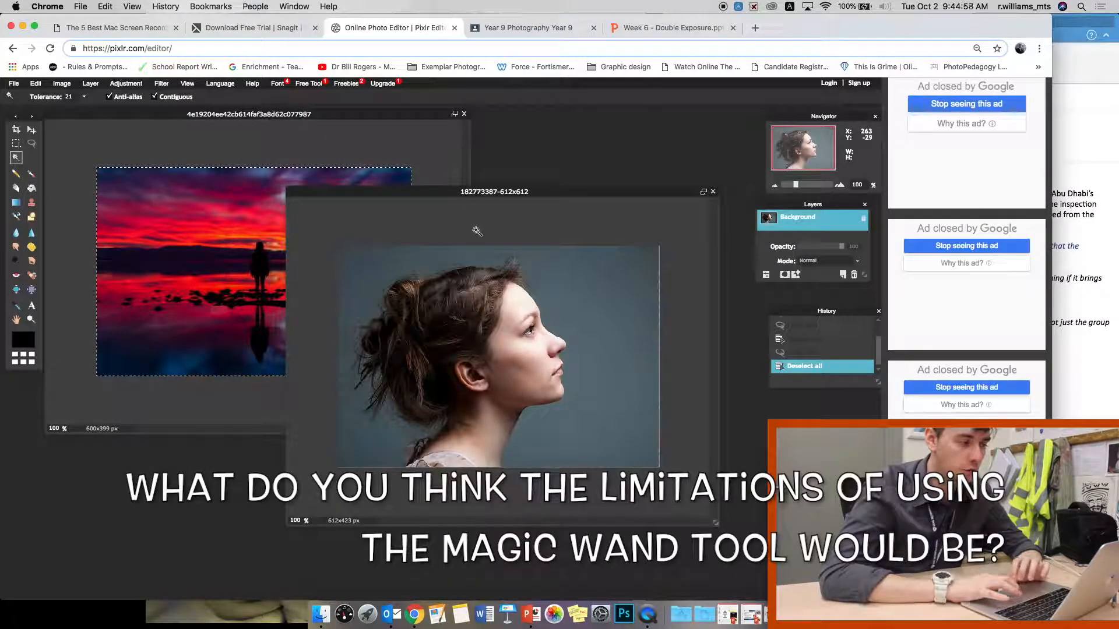
pyautogui.click(605, 313)
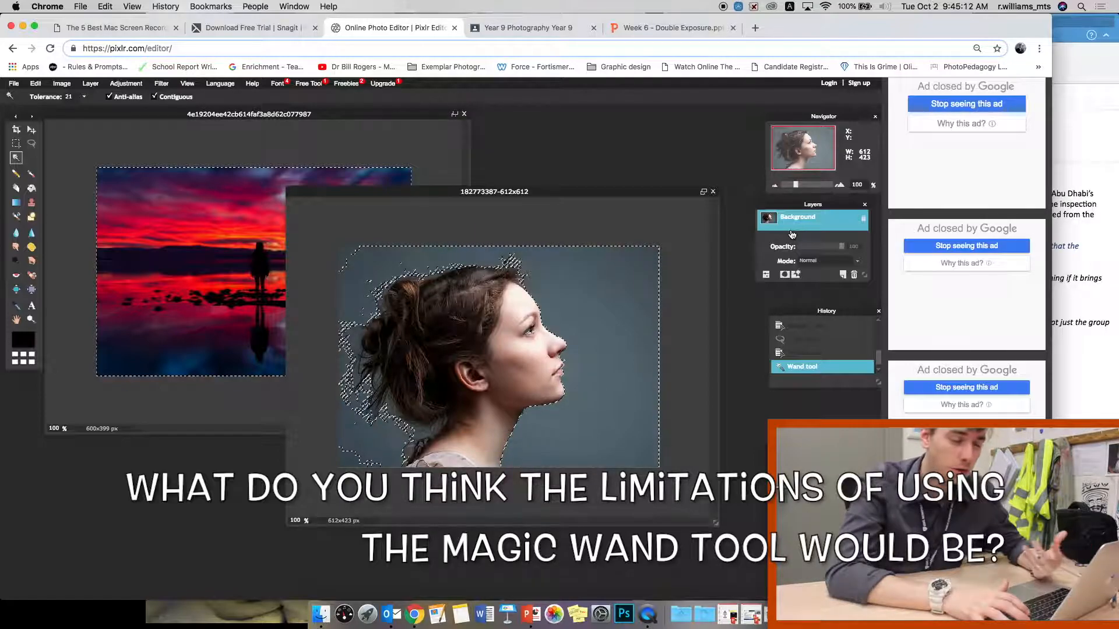
pyautogui.press('Delete')
pyautogui.click(346, 257)
pyautogui.press('Delete')
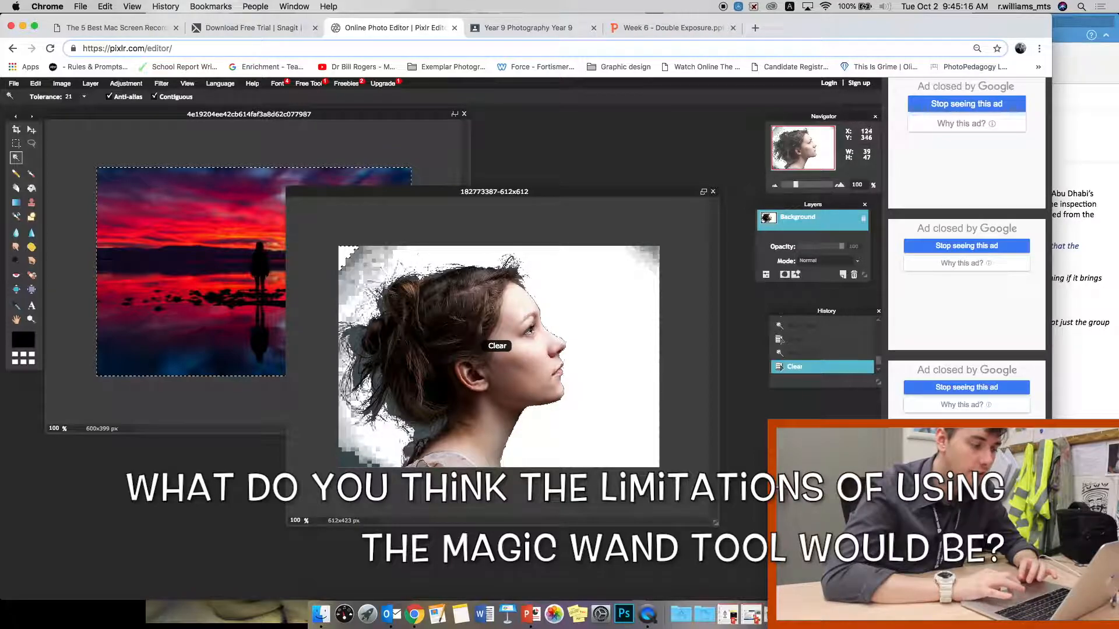
# Select and clear the remaining background patches in the lower corner and behind the hair with the Wand tool
pyautogui.click(343, 462)
pyautogui.press('Delete')
pyautogui.click(344, 462)
pyautogui.press('Delete')
pyautogui.click(357, 374)
pyautogui.press('Delete')
pyautogui.click(393, 405)
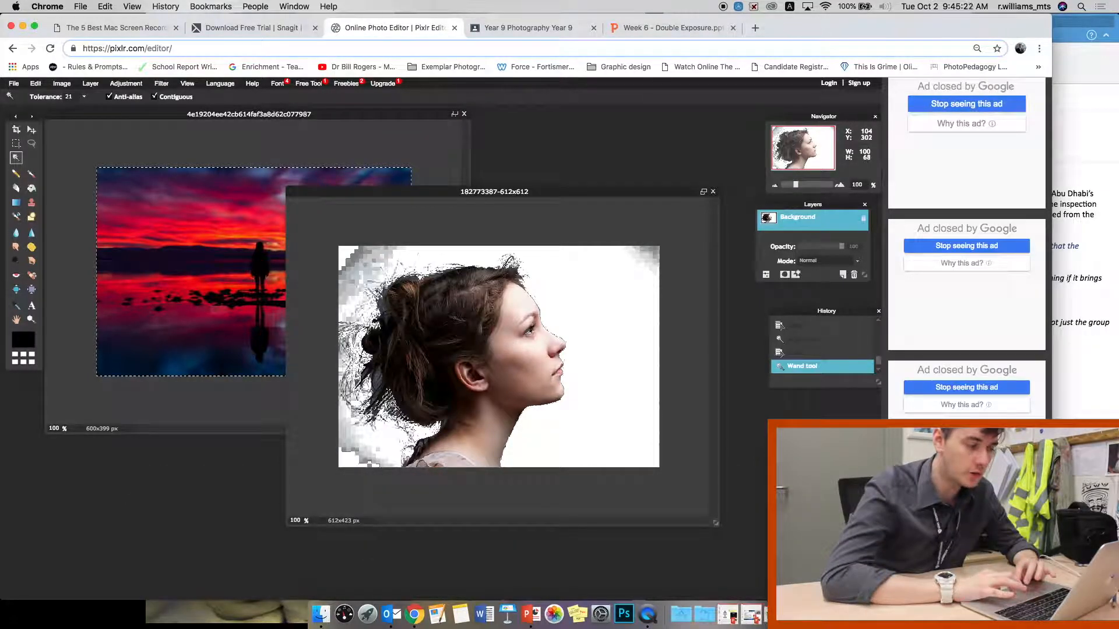
pyautogui.press('Delete')
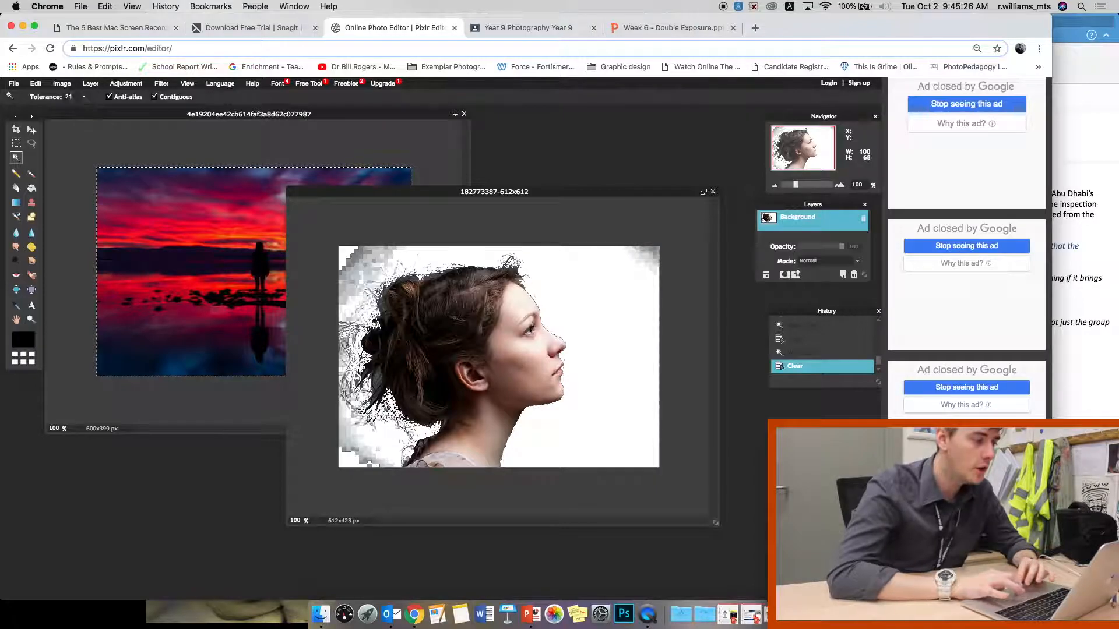
# Try a Wand selection on the portrait with the tolerance raised to 201
pyautogui.click(83, 98)
pyautogui.moveTo(38, 111); pyautogui.dragTo(75, 114)
pyautogui.click(493, 308)
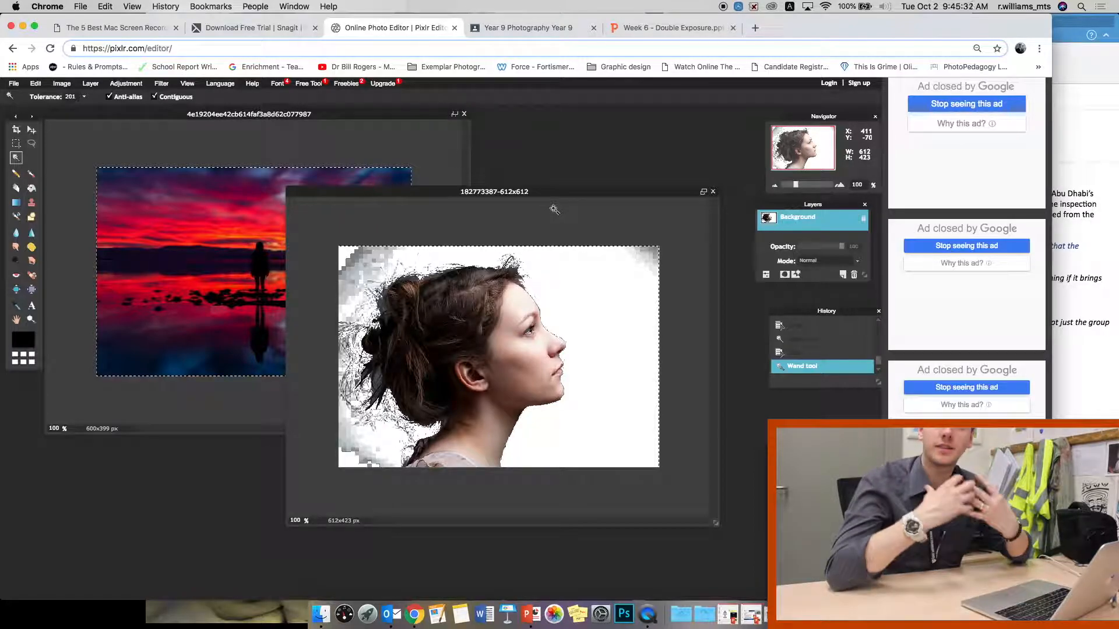
# Set the Wand tolerance to 20, deselect everything, and clear the grey patch in the portrait's upper corner behind the head
pyautogui.click(84, 97)
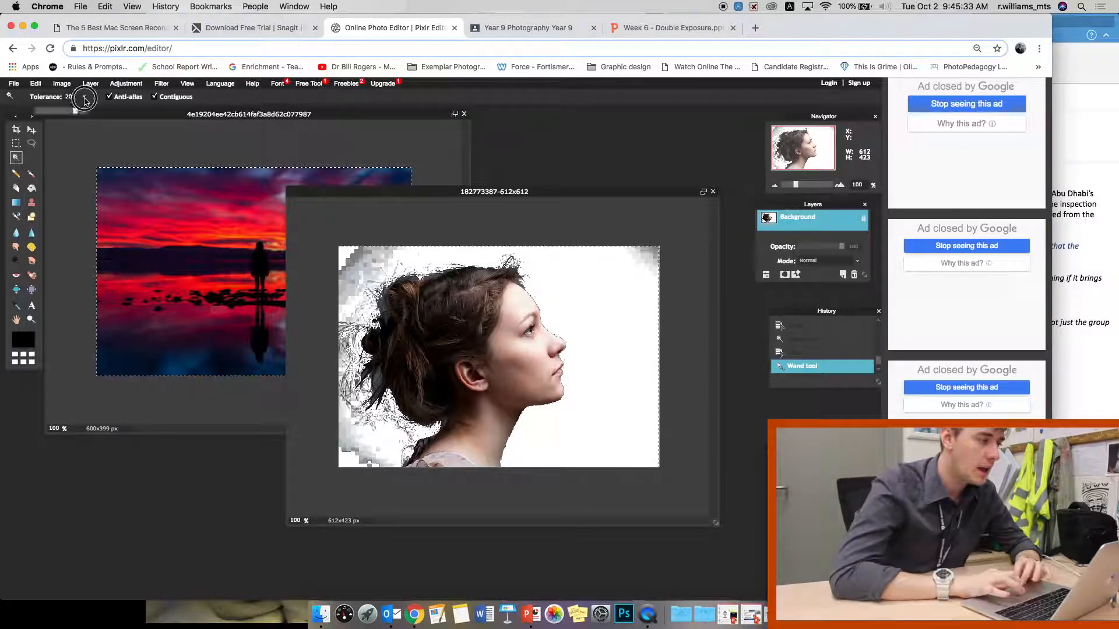
pyautogui.moveTo(75, 116); pyautogui.dragTo(39, 114)
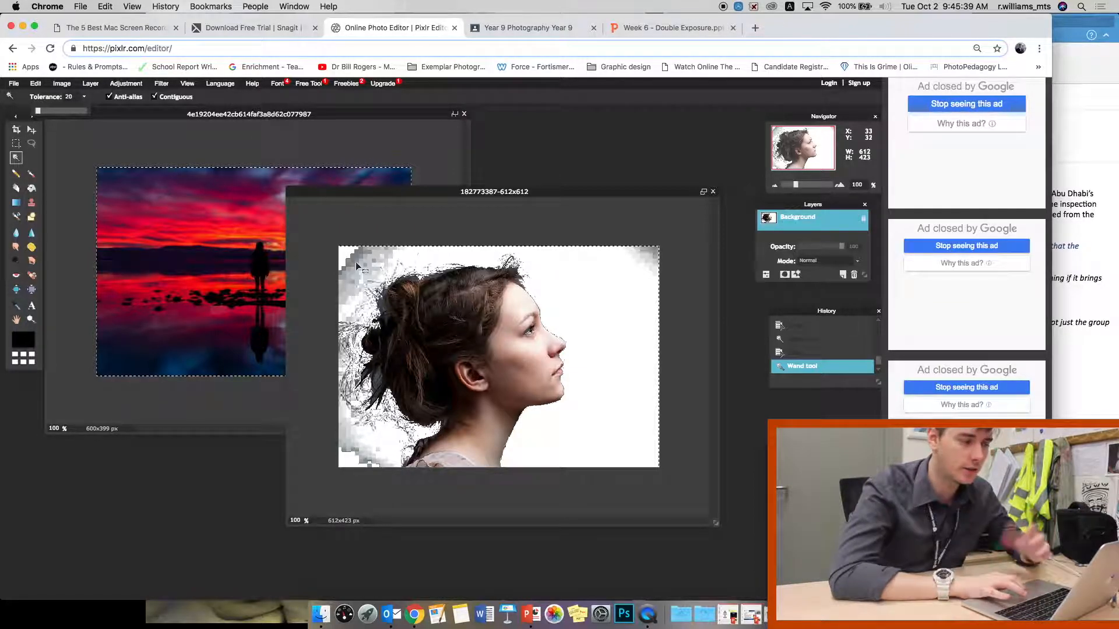
pyautogui.press('super+d')
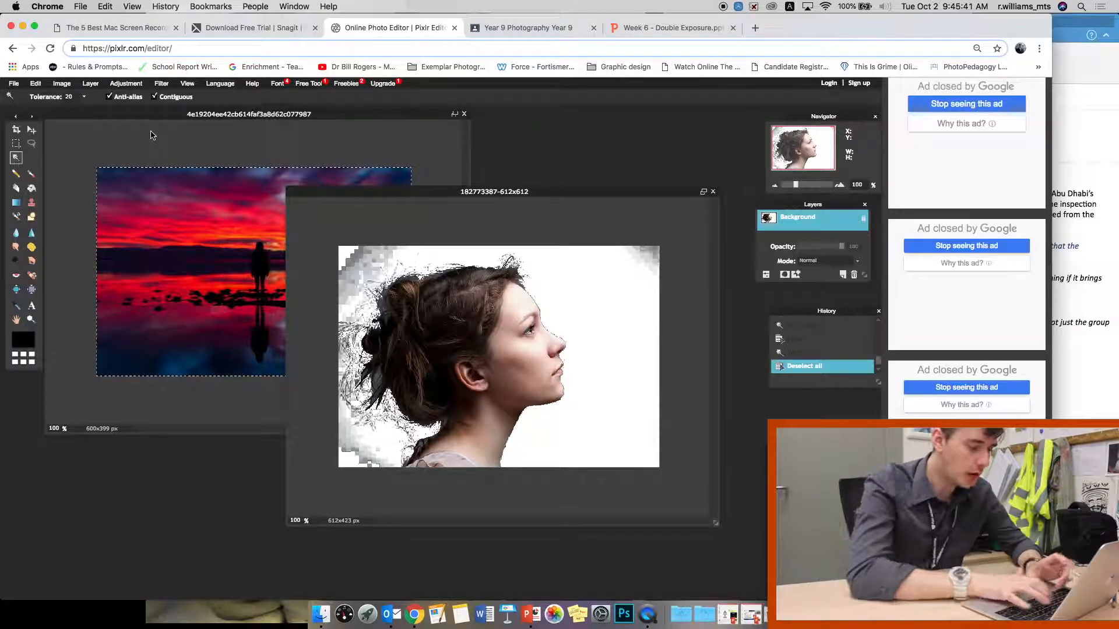
pyautogui.click(361, 252)
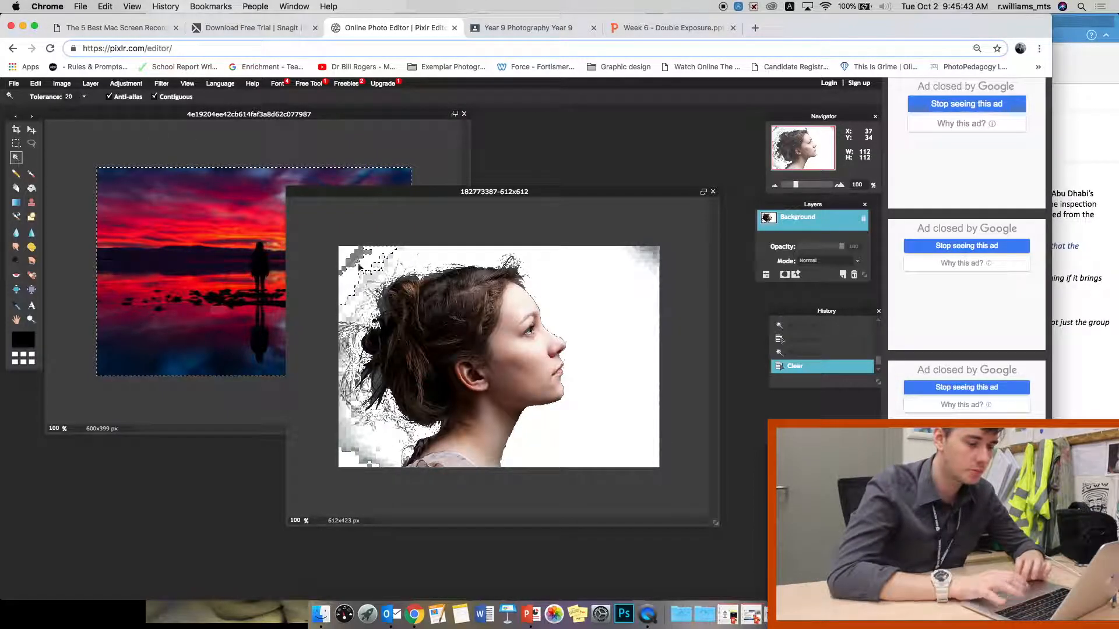
pyautogui.press('Delete')
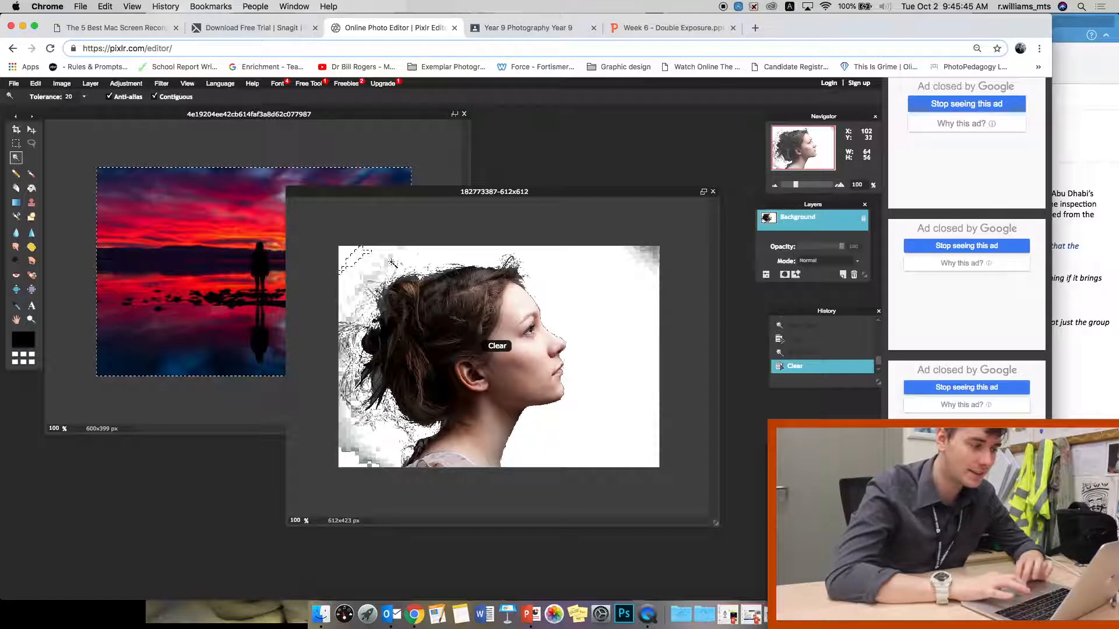
# Try clearing the leftover background just above the hair with the Wand tool, and revert to the preceding Clear history state
pyautogui.click(392, 264)
pyautogui.press('Delete')
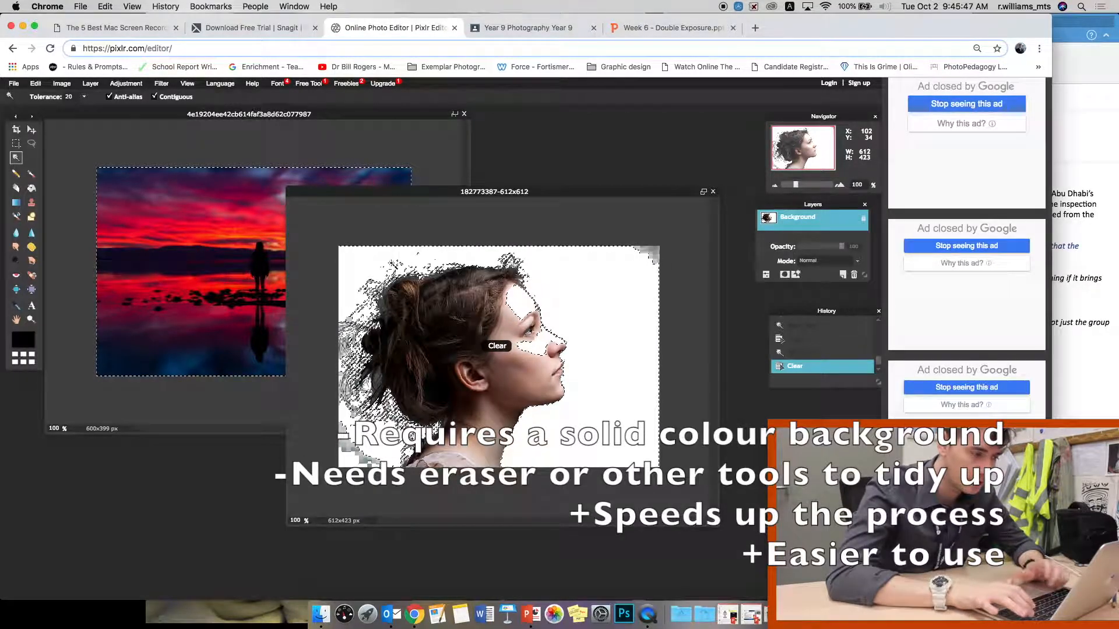
pyautogui.press('super+z')
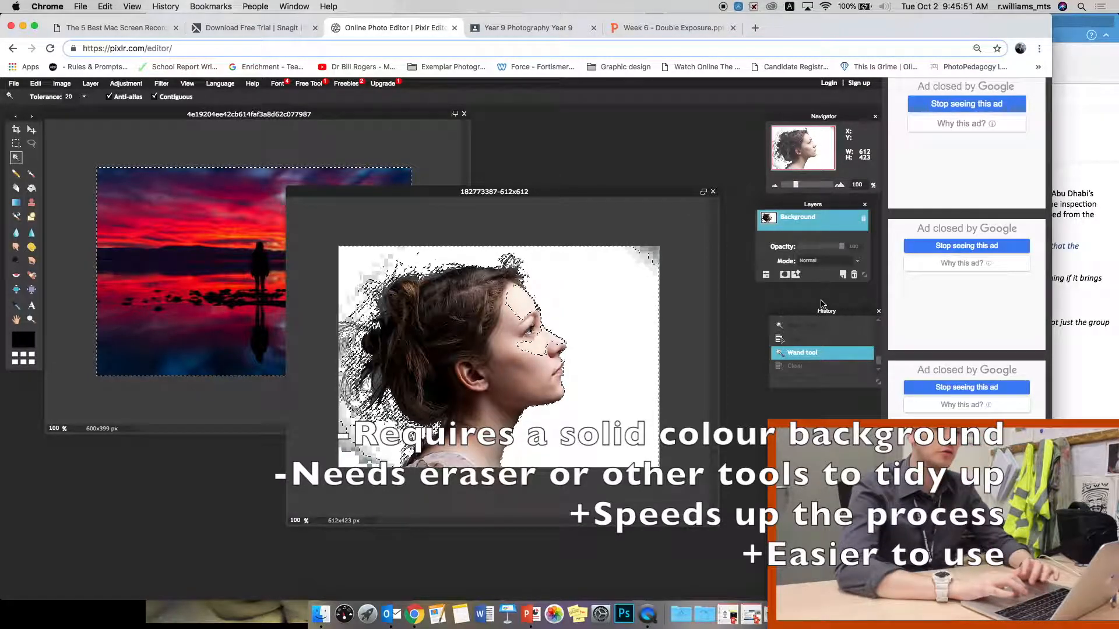
pyautogui.click(817, 340)
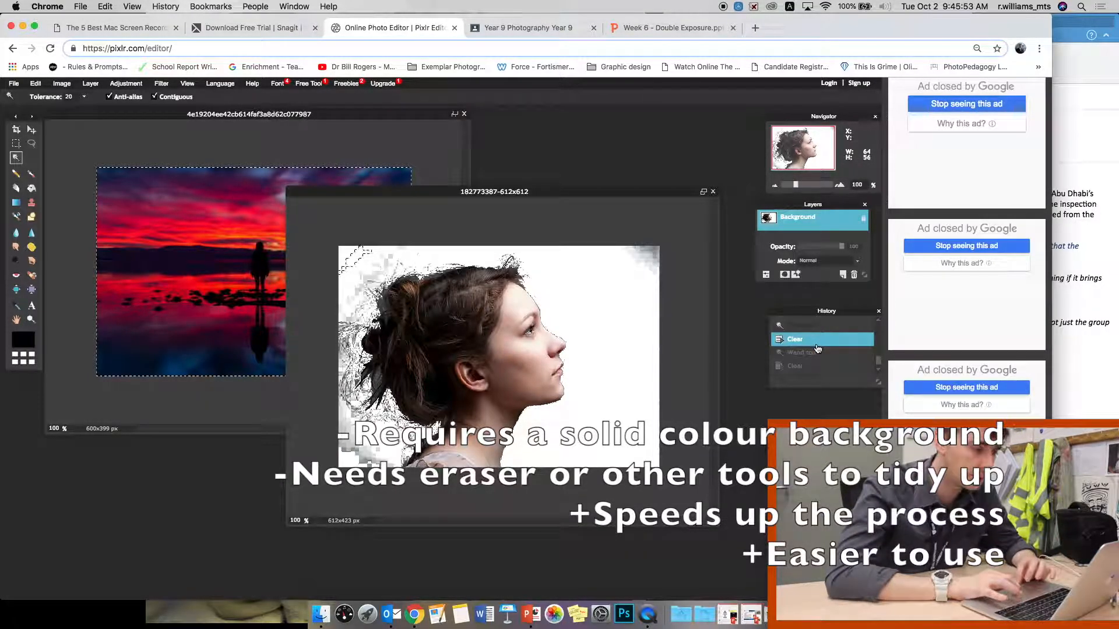
pyautogui.click(818, 350)
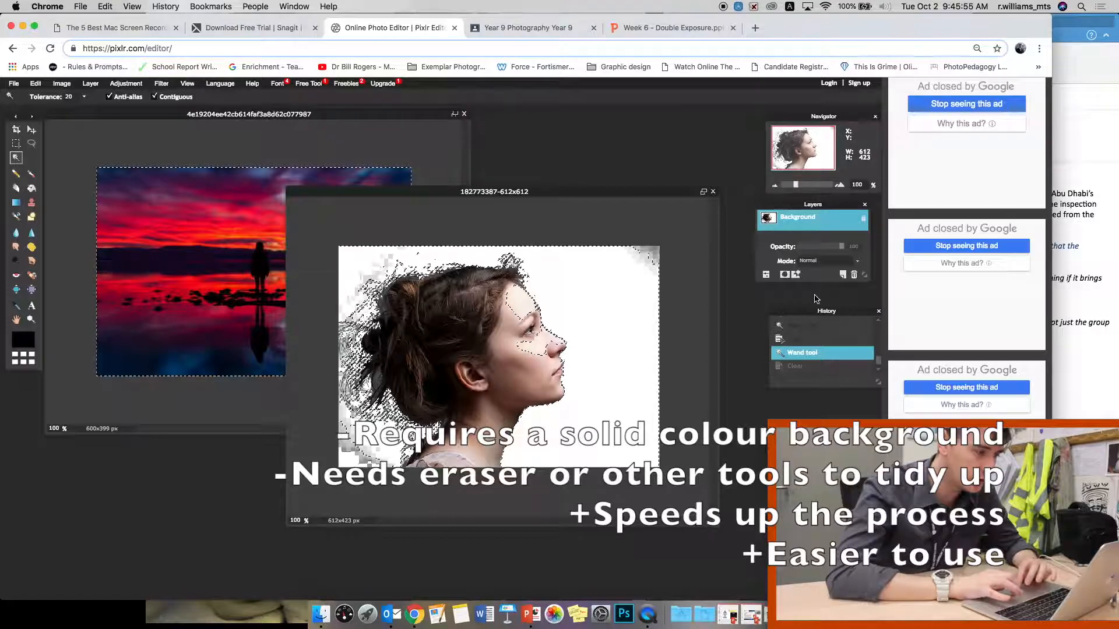
pyautogui.click(820, 339)
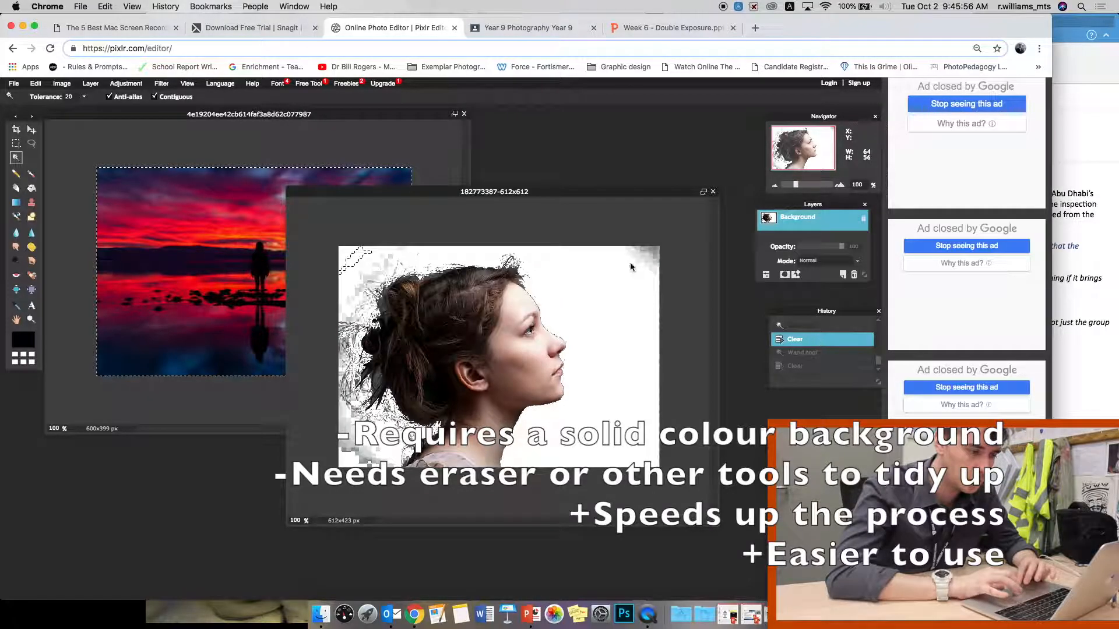
# Deselect everything and erase the remaining grey patches in the portrait's upper corners and behind the hair with the Eraser
pyautogui.click(16, 143)
pyautogui.click(597, 356)
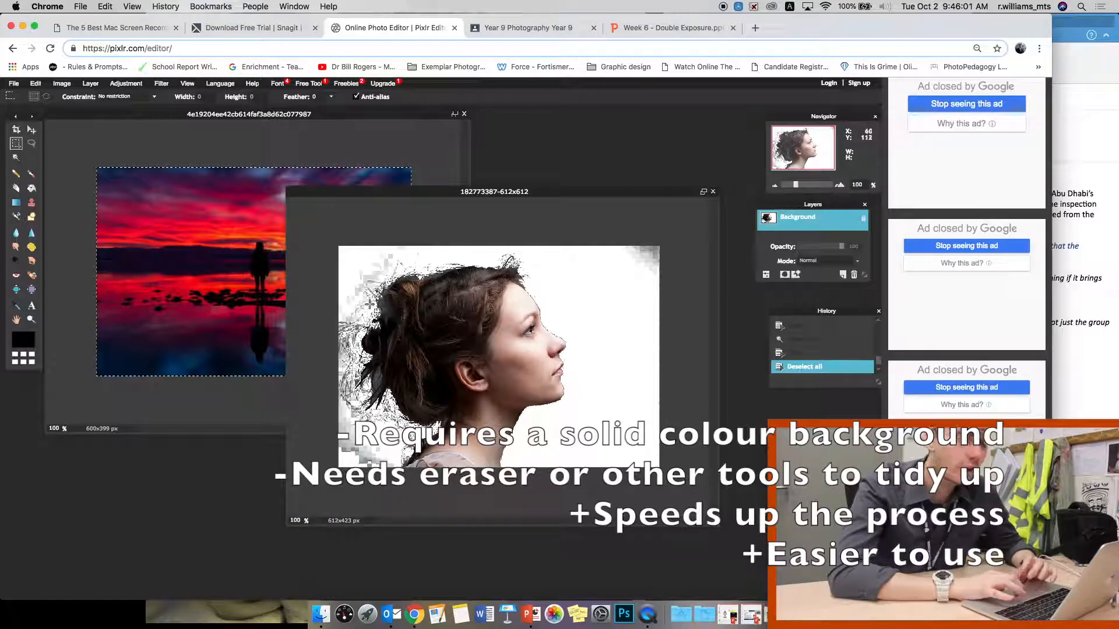
pyautogui.click(16, 188)
pyautogui.moveTo(663, 274); pyautogui.dragTo(608, 248)
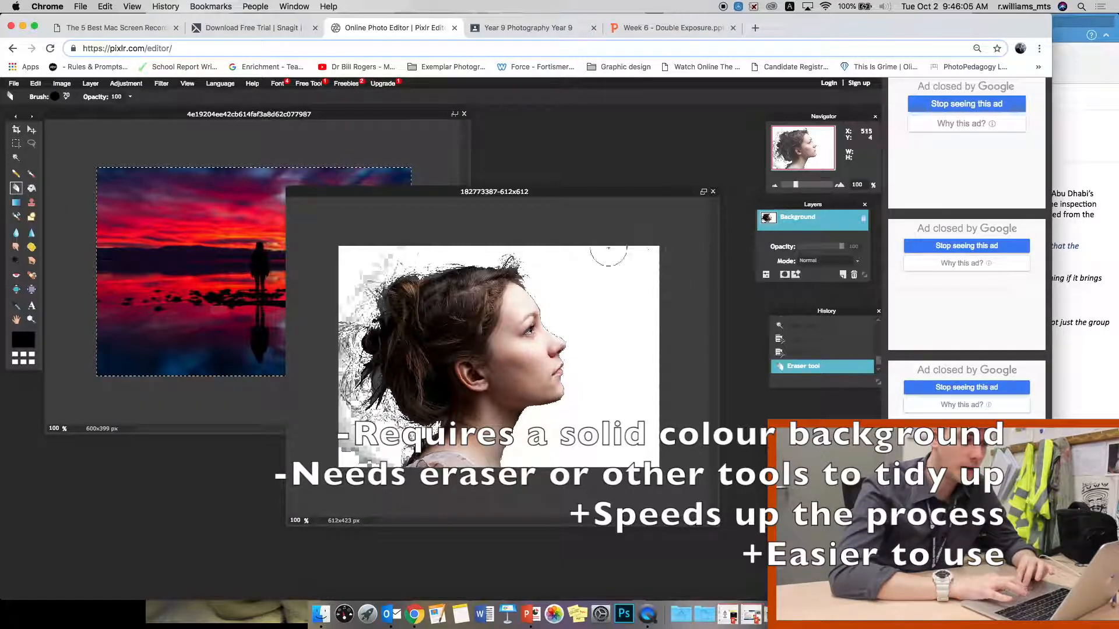
pyautogui.moveTo(370, 254)
pyautogui.mouseDown()
pyautogui.moveTo(391, 248)
pyautogui.moveTo(355, 287)
pyautogui.moveTo(395, 247)
pyautogui.moveTo(346, 310)
pyautogui.moveTo(335, 345)
pyautogui.moveTo(340, 318)
pyautogui.moveTo(345, 389)
pyautogui.moveTo(366, 399)
pyautogui.moveTo(365, 386)
pyautogui.moveTo(345, 461)
pyautogui.moveTo(393, 445)
pyautogui.moveTo(376, 413)
pyautogui.moveTo(407, 438)
pyautogui.moveTo(375, 465)
pyautogui.moveTo(363, 386)
pyautogui.moveTo(337, 353)
pyautogui.moveTo(342, 340)
pyautogui.moveTo(350, 350)
pyautogui.moveTo(357, 306)
pyautogui.moveTo(386, 265)
pyautogui.moveTo(536, 233)
pyautogui.moveTo(504, 255)
pyautogui.moveTo(610, 276)
pyautogui.mouseUp()
# Copy the entire sunset image and paste it into the portrait document as a new layer
pyautogui.moveTo(557, 192); pyautogui.dragTo(613, 178)
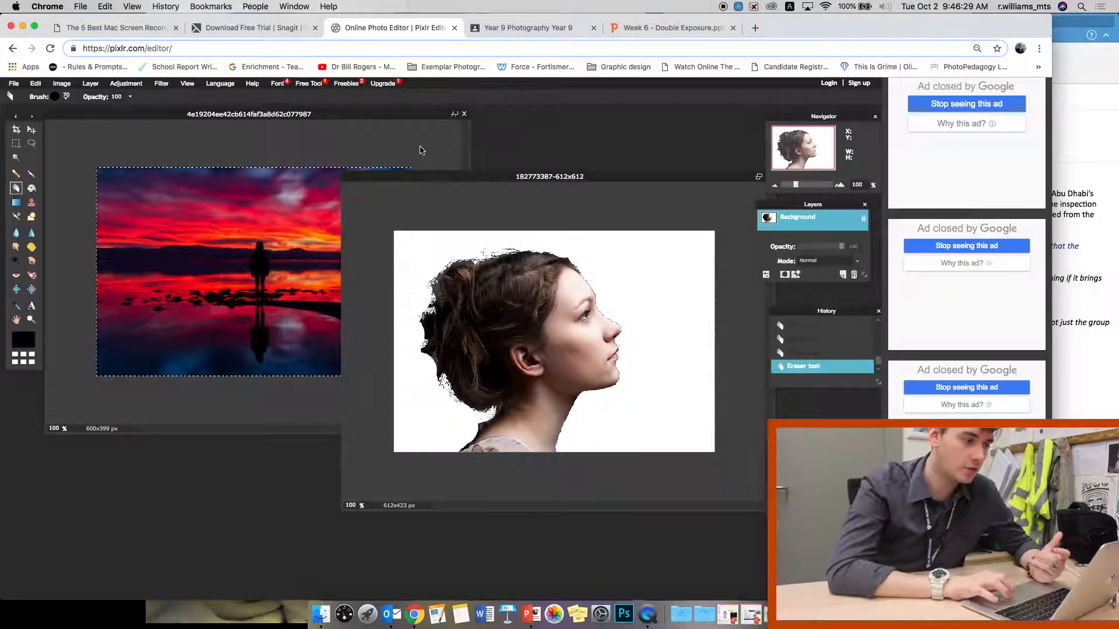
pyautogui.click(391, 118)
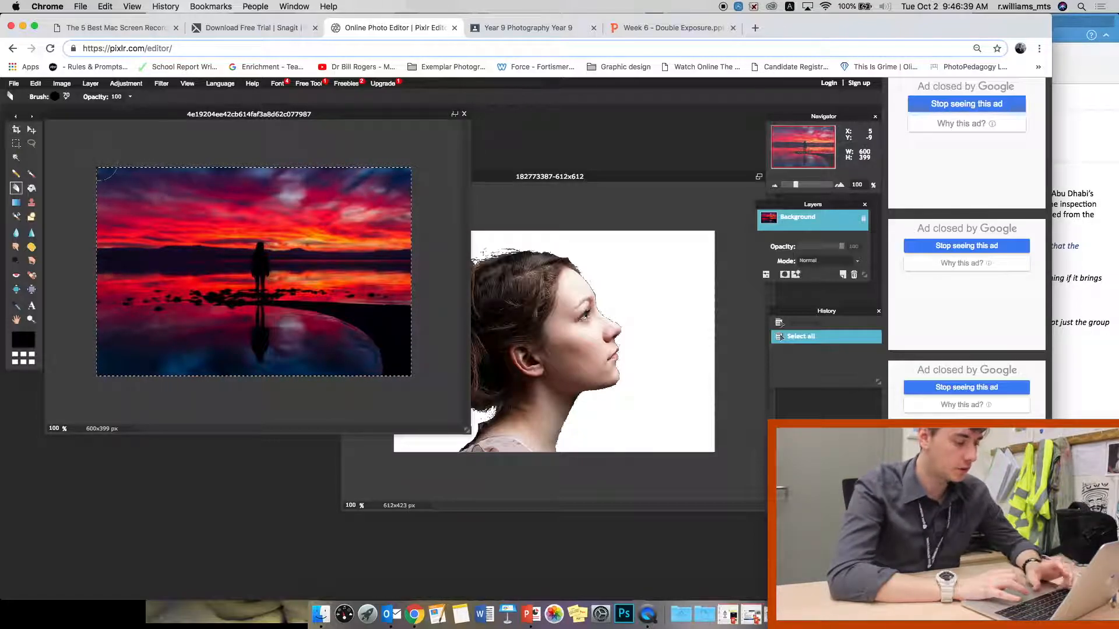
pyautogui.press('super+a')
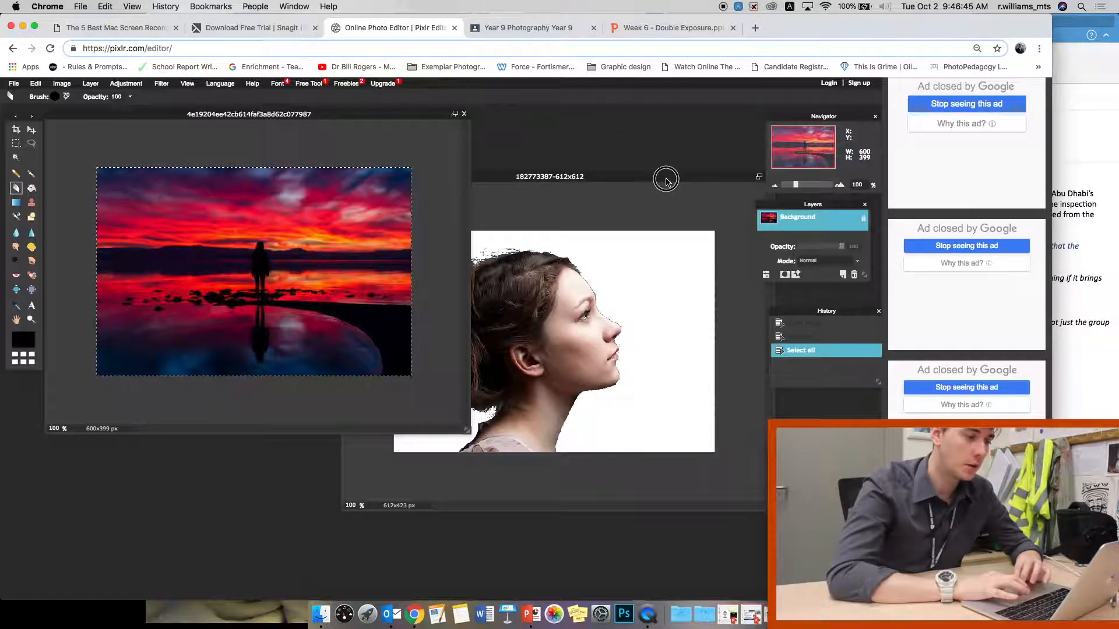
pyautogui.moveTo(665, 177); pyautogui.dragTo(579, 145)
pyautogui.press('super+v')
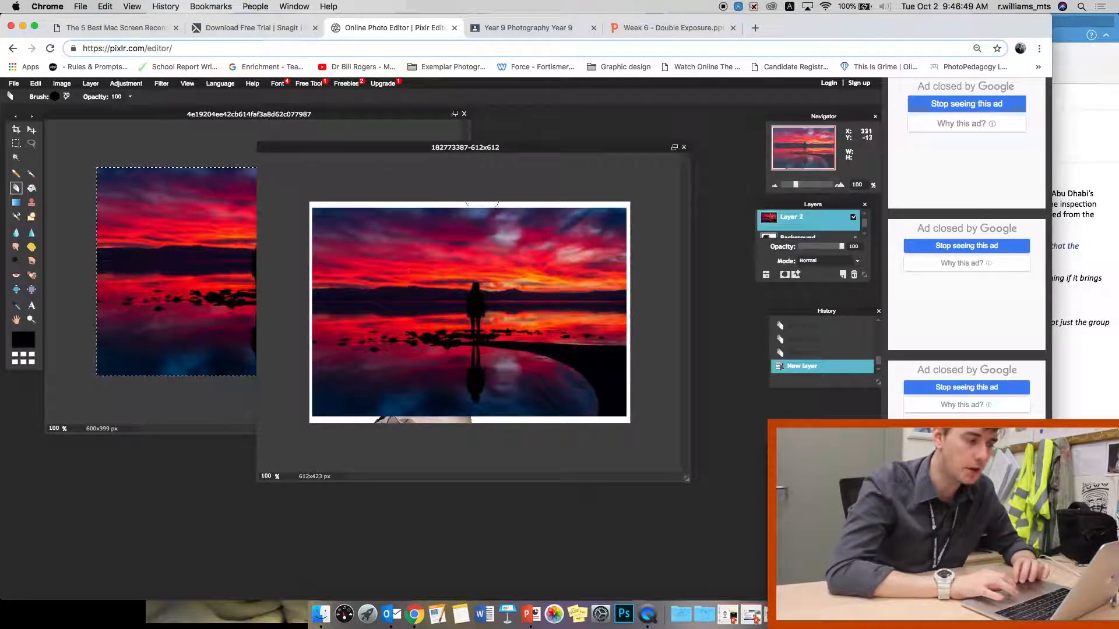
# Free-transform the pasted sunset layer, moving and enlarging it until it covers the whole portrait canvas
pyautogui.click(49, 85)
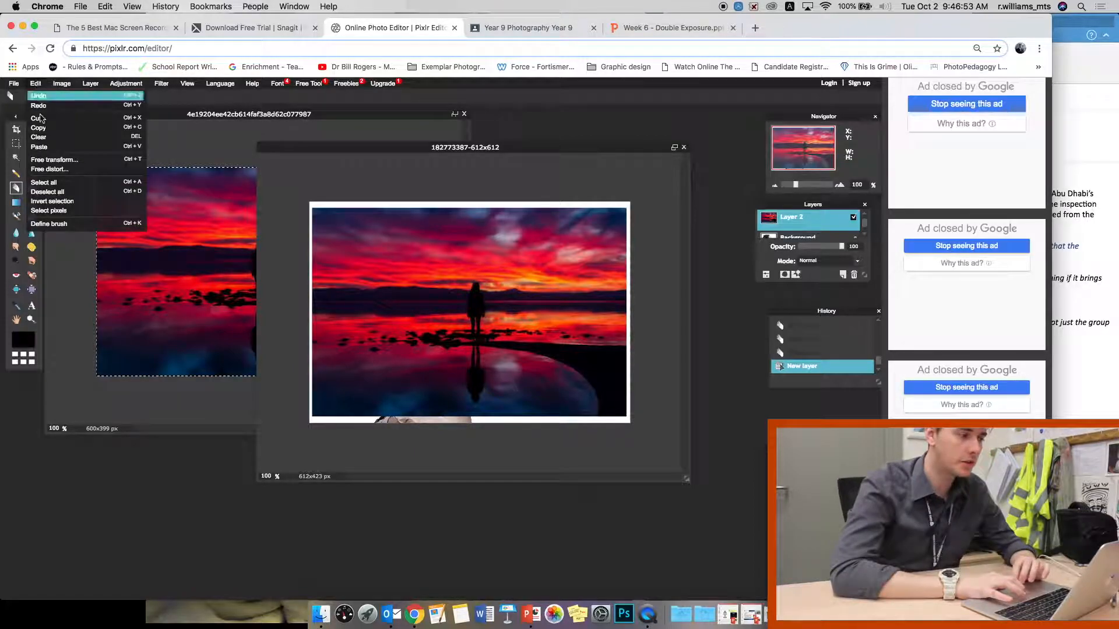
pyautogui.click(53, 160)
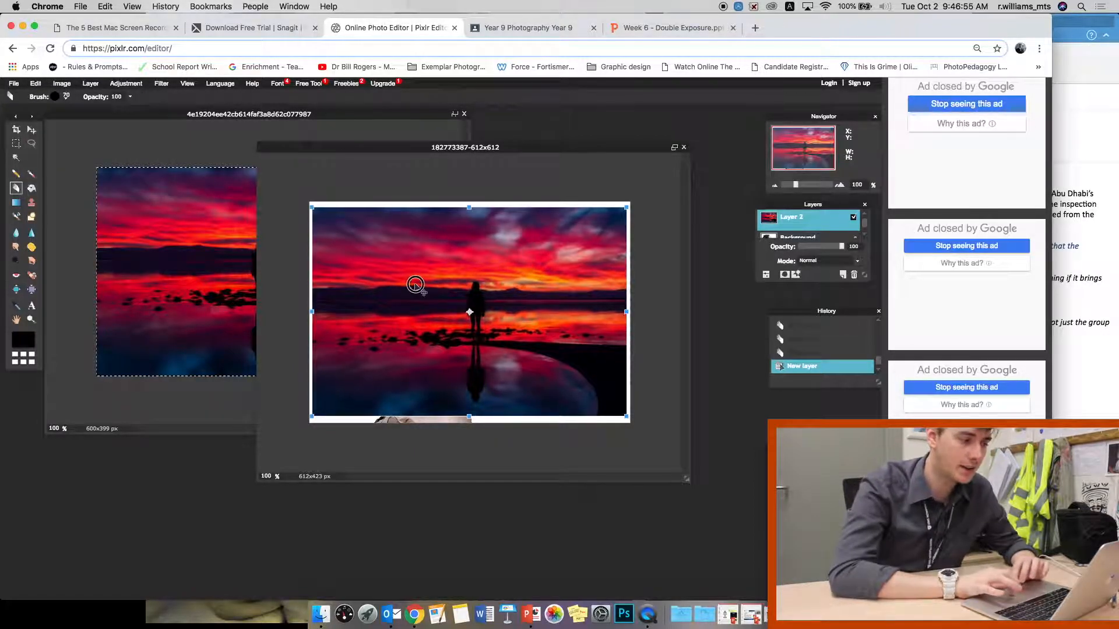
pyautogui.moveTo(416, 285); pyautogui.dragTo(410, 275)
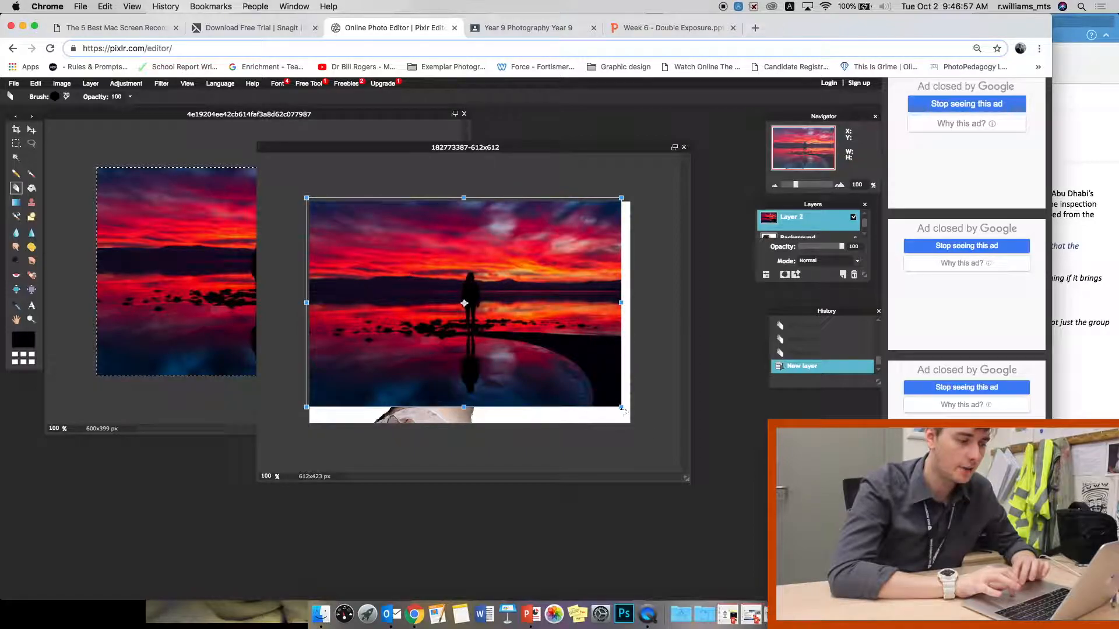
pyautogui.moveTo(620, 404); pyautogui.dragTo(630, 422)
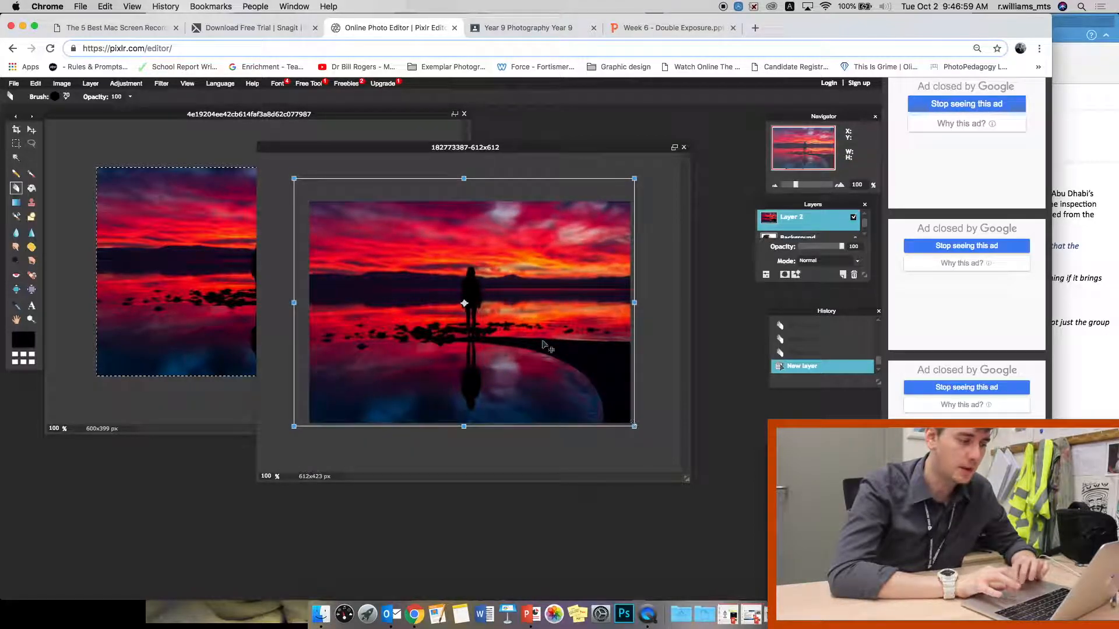
pyautogui.press('Return')
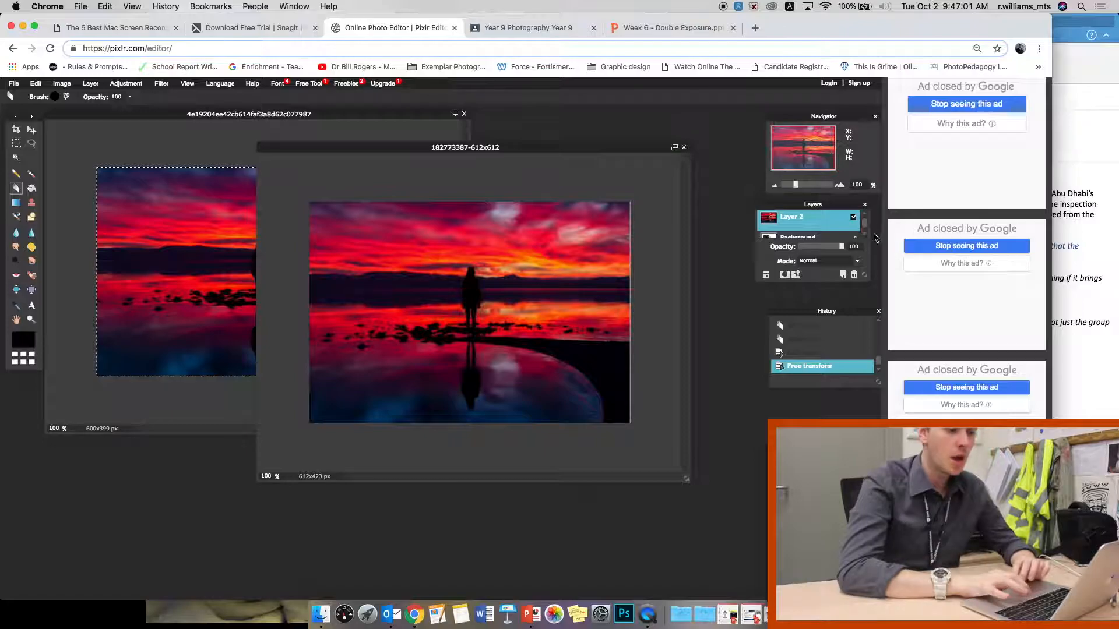
# Enlarge the layer list to show both layers, and toggle the sunset layer's visibility off and back on
pyautogui.moveTo(864, 275); pyautogui.dragTo(864, 351)
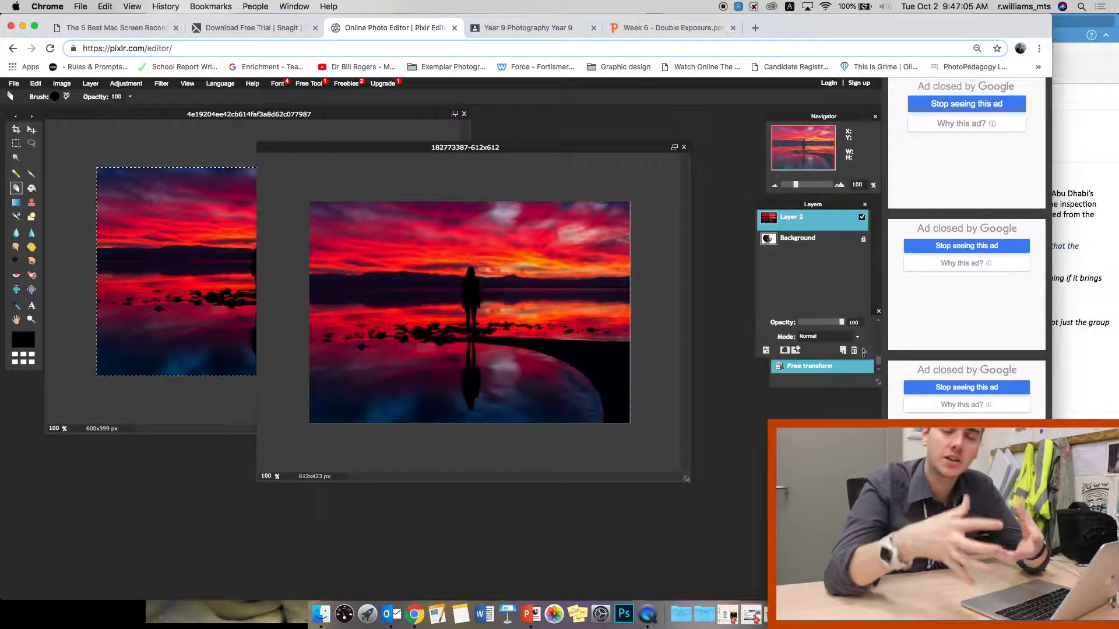
pyautogui.click(861, 217)
pyautogui.click(861, 218)
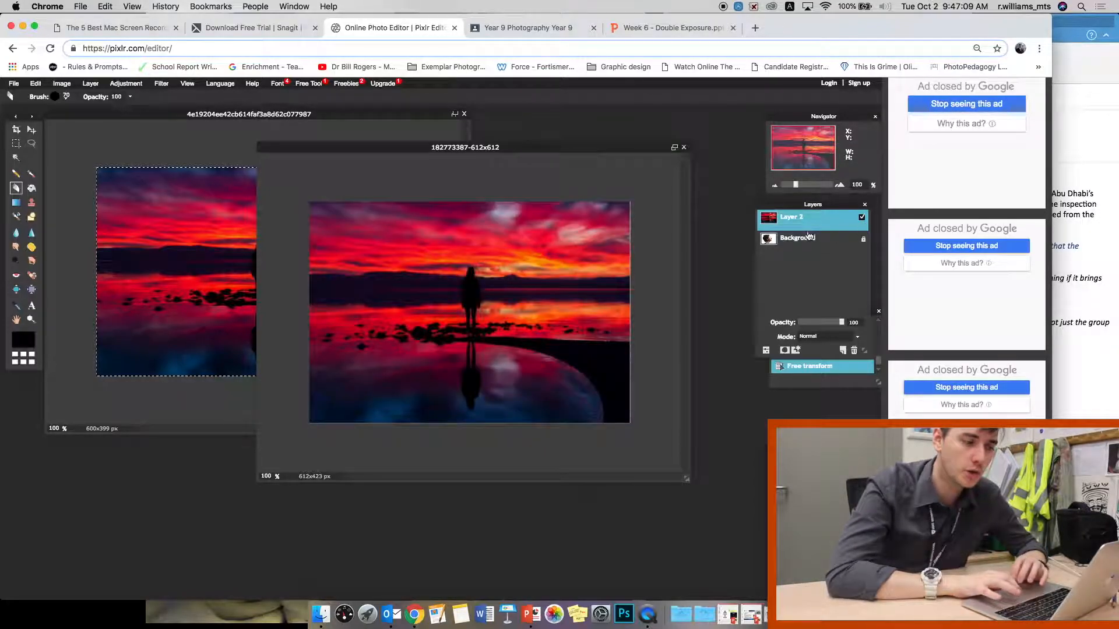
# Toggle the layer settings' display, and try a different opacity on the sunset layer before restoring it to 100
pyautogui.click(766, 351)
pyautogui.click(766, 351)
pyautogui.click(766, 351)
pyautogui.click(766, 351)
pyautogui.moveTo(839, 322); pyautogui.dragTo(871, 327)
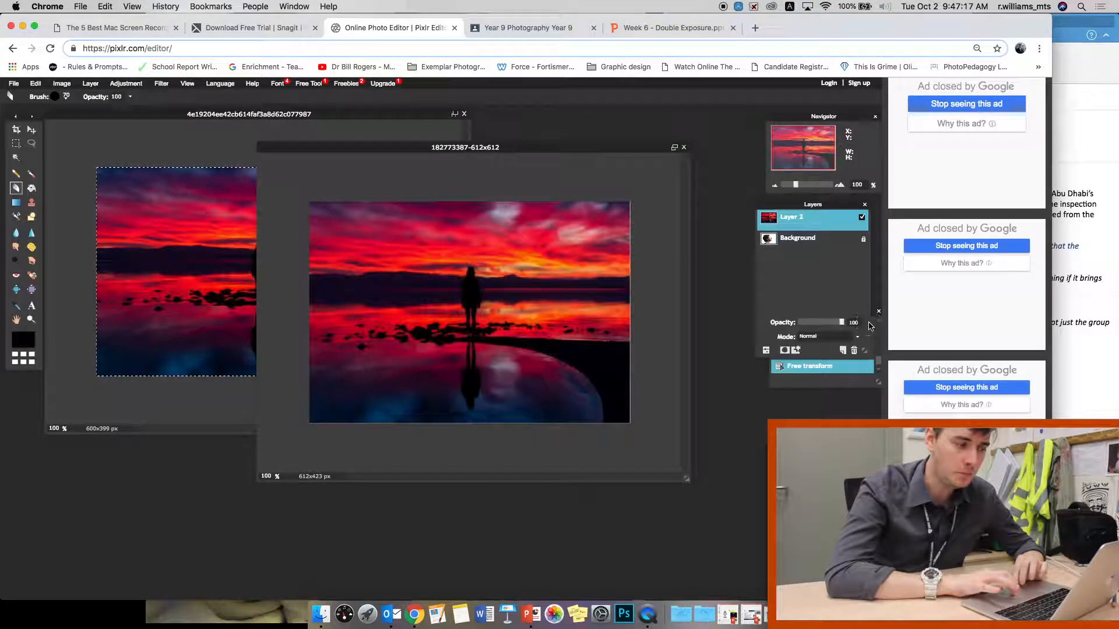
# Set the sunset layer's blend mode to Screen
pyautogui.click(856, 336)
pyautogui.scroll(-2, 860, 408)
pyautogui.moveTo(859, 415); pyautogui.dragTo(855, 357)
pyautogui.scroll(-3, 855, 357)
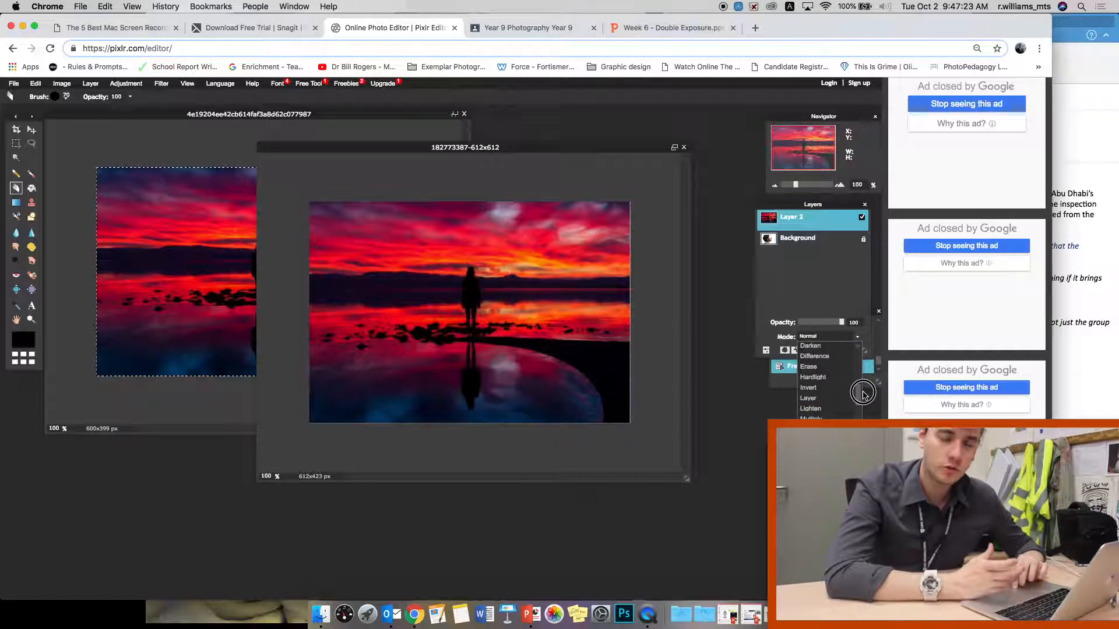
pyautogui.moveTo(863, 393); pyautogui.dragTo(863, 425)
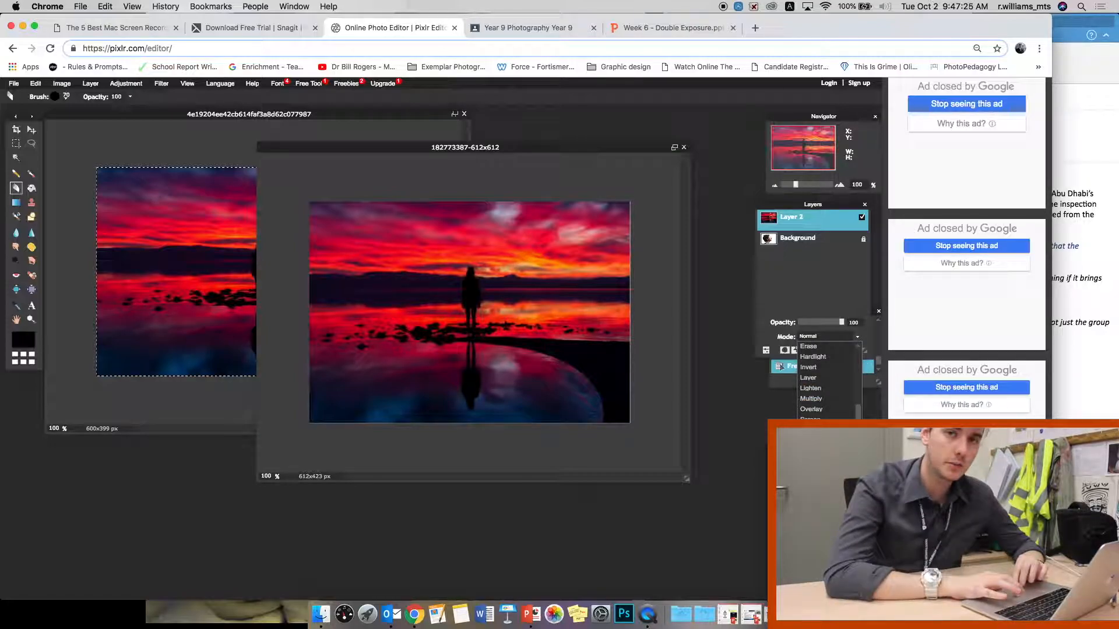
pyautogui.click(837, 417)
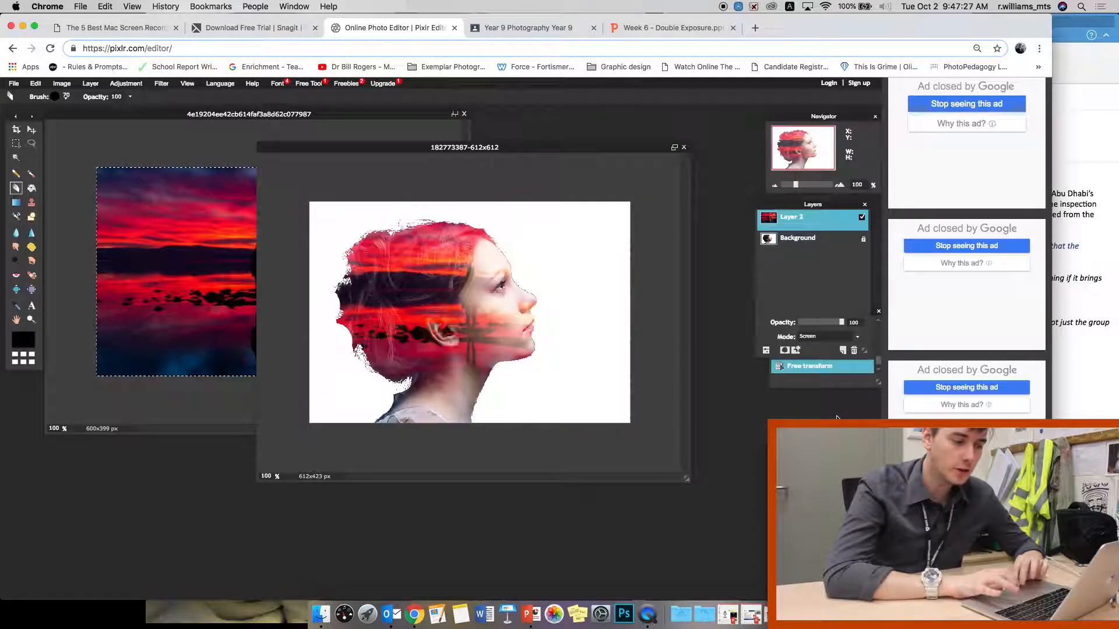
# Try Overlay mode and an opacity of 76 on the sunset layer, restoring Screen mode and 100 opacity
pyautogui.click(837, 337)
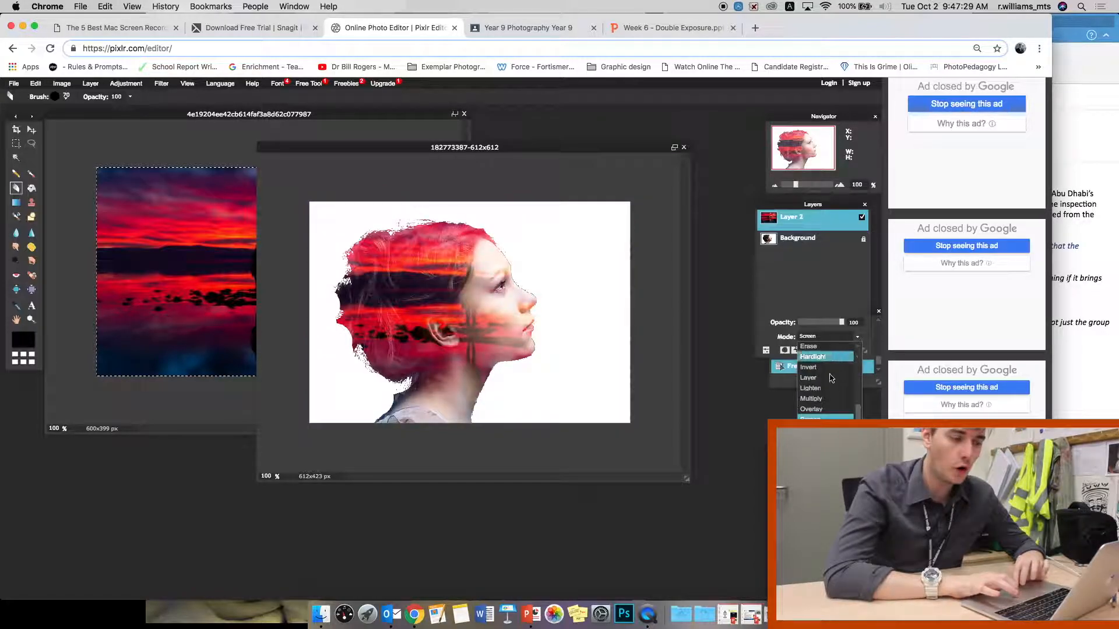
pyautogui.click(831, 411)
pyautogui.click(837, 337)
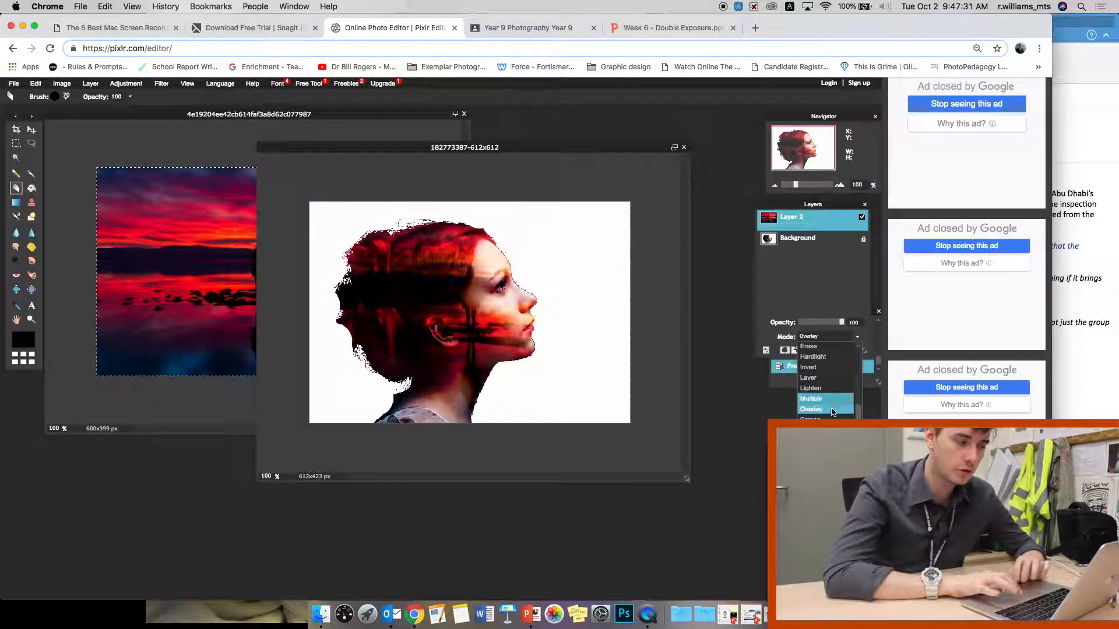
pyautogui.click(837, 416)
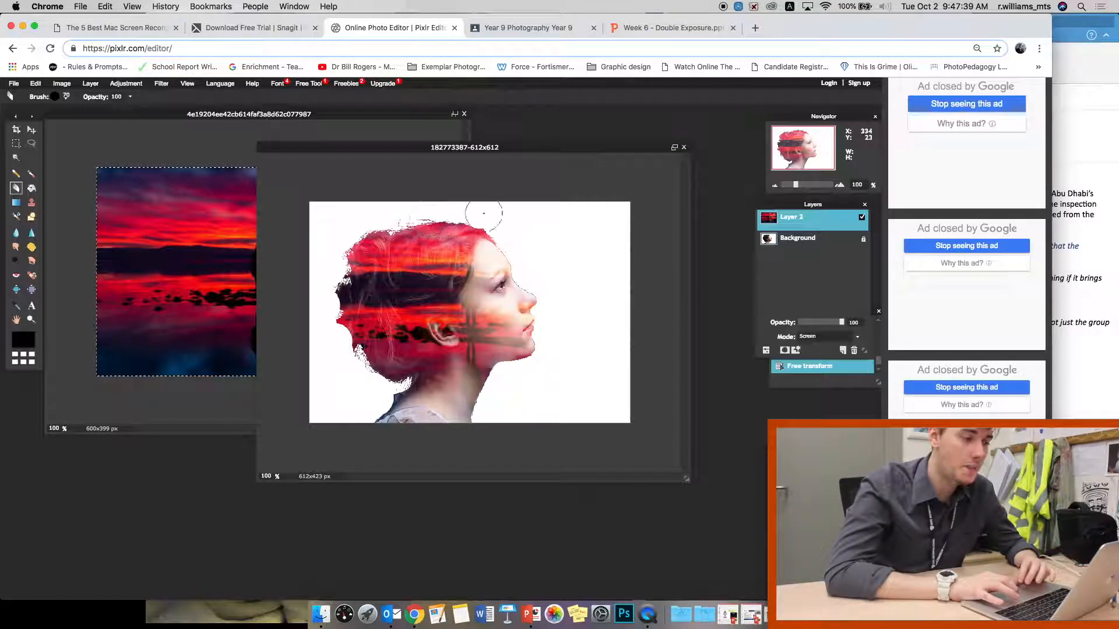
pyautogui.moveTo(832, 326); pyautogui.dragTo(832, 324)
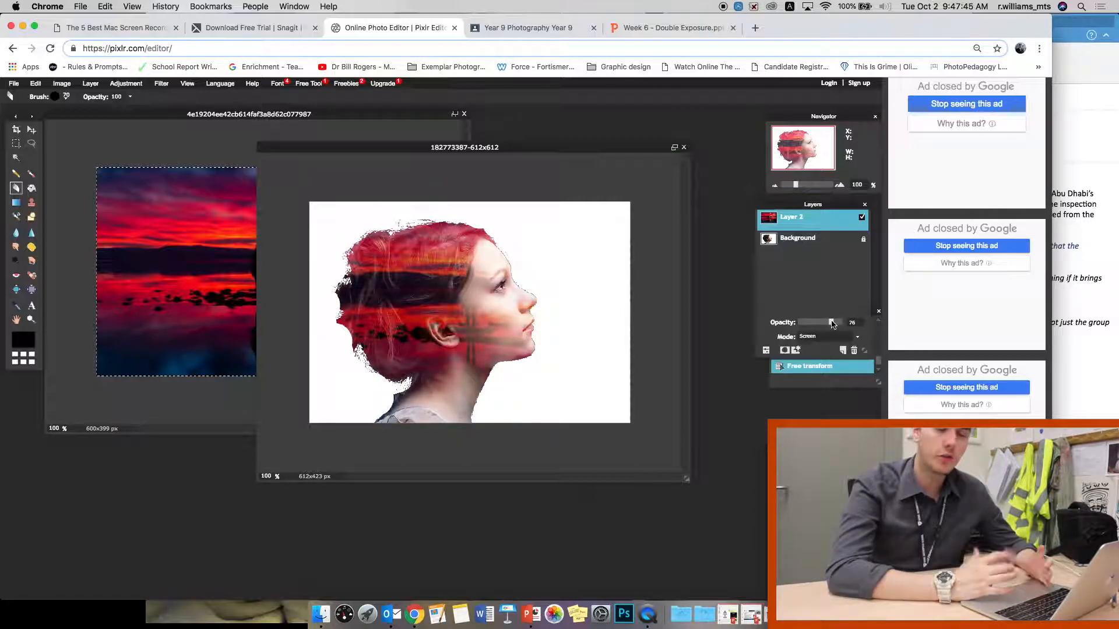
pyautogui.moveTo(832, 324); pyautogui.dragTo(862, 326)
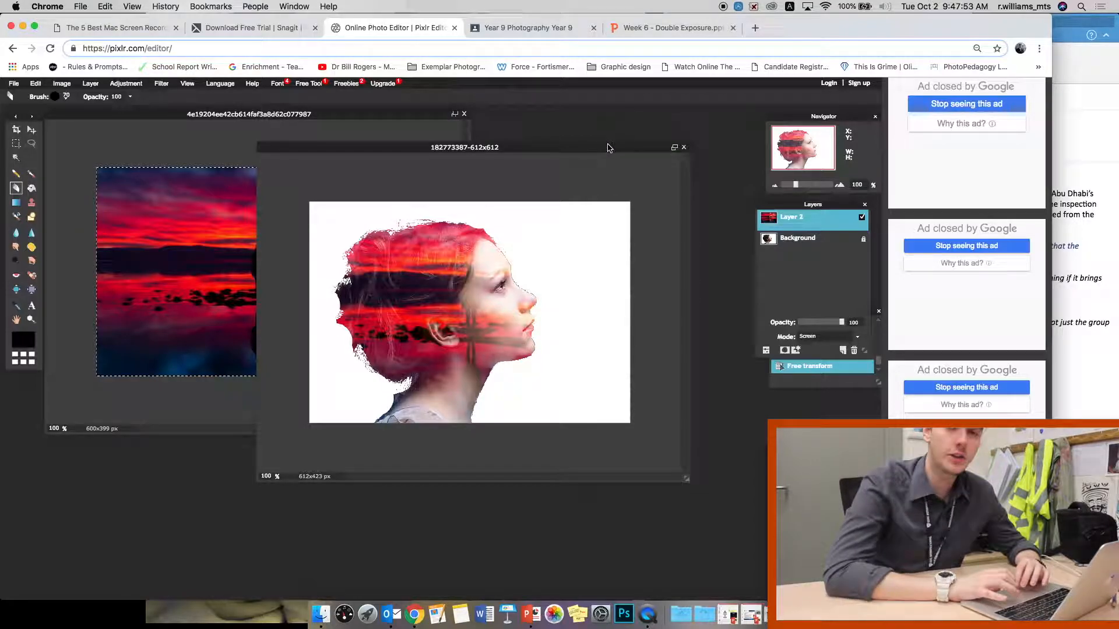
# Switch to the Week 6 - Double Exposure presentation and examine its example double exposure and success criteria slides
pyautogui.click(543, 32)
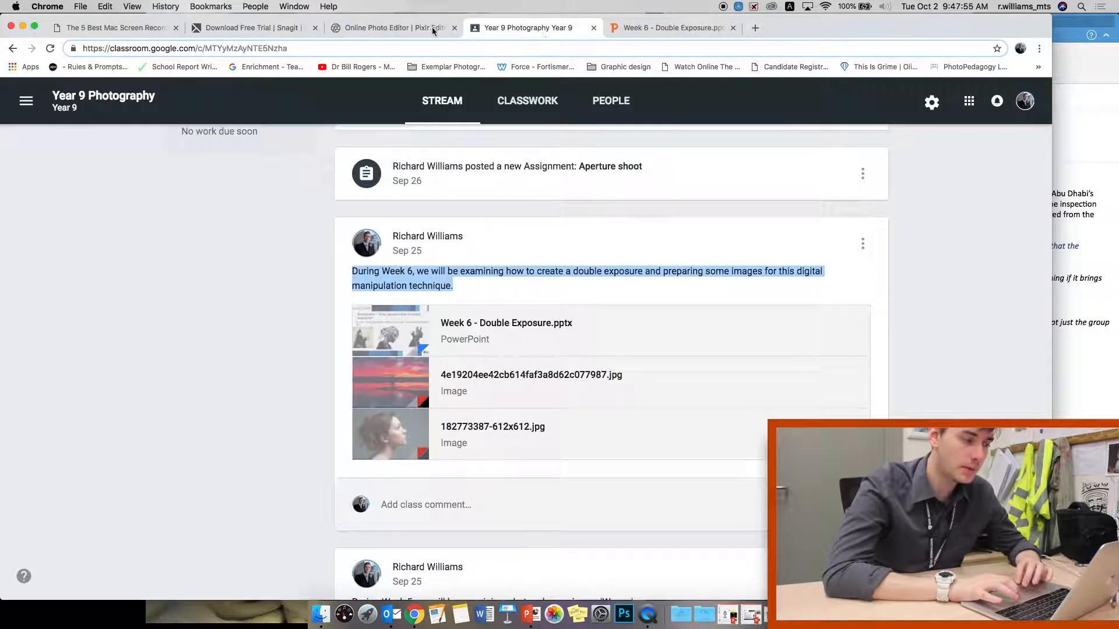
pyautogui.click(400, 28)
pyautogui.click(697, 32)
pyautogui.scroll(10, 649, 341)
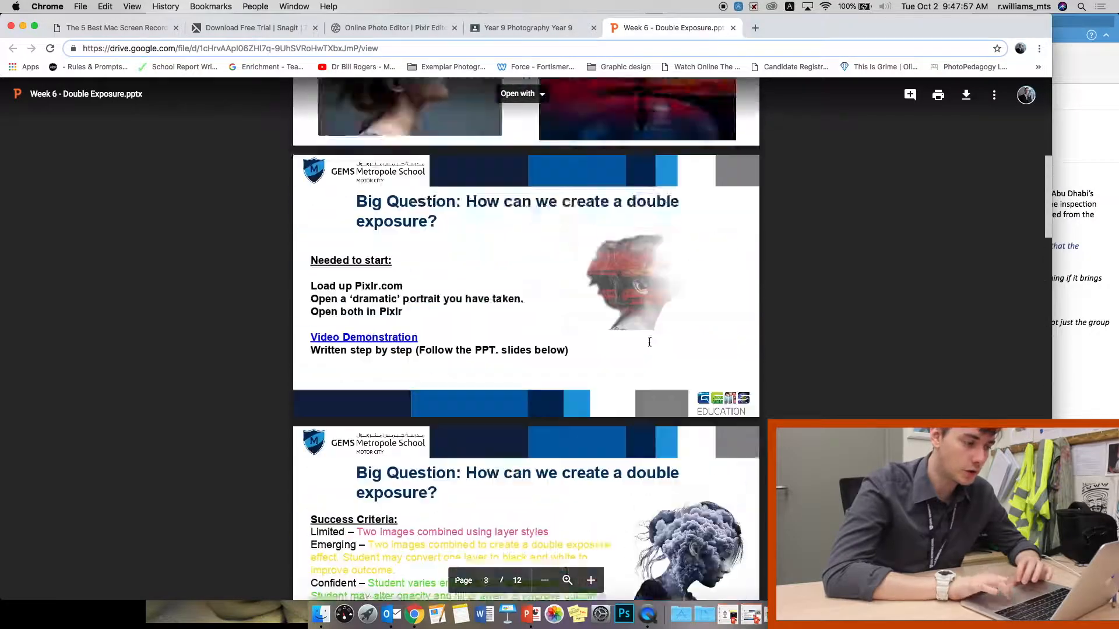
pyautogui.scroll(-9, 649, 341)
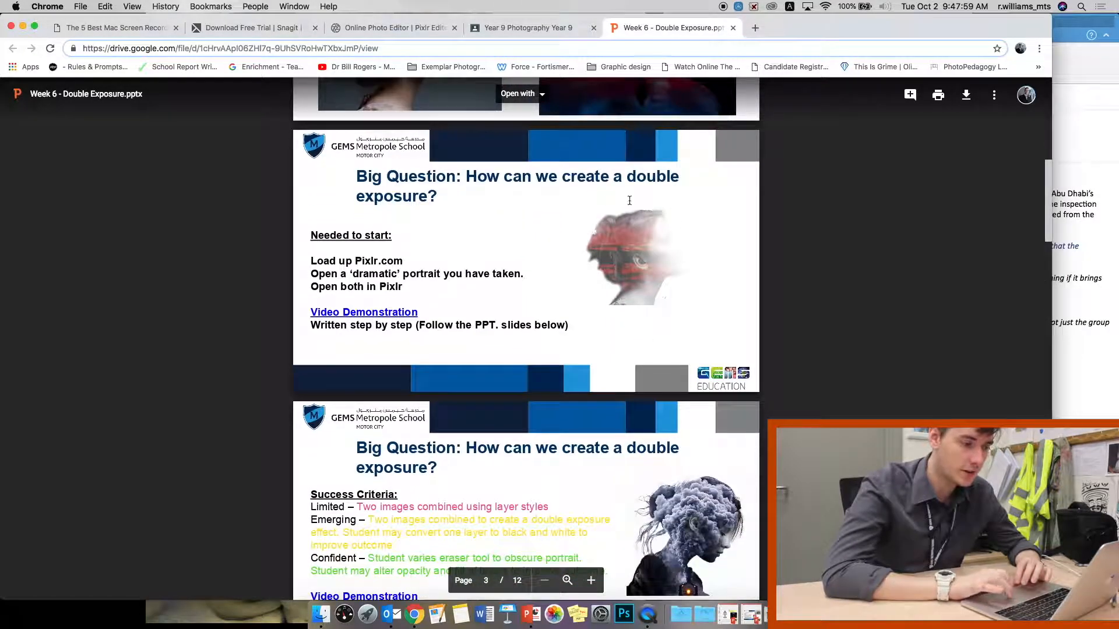
pyautogui.scroll(-1, 547, 270)
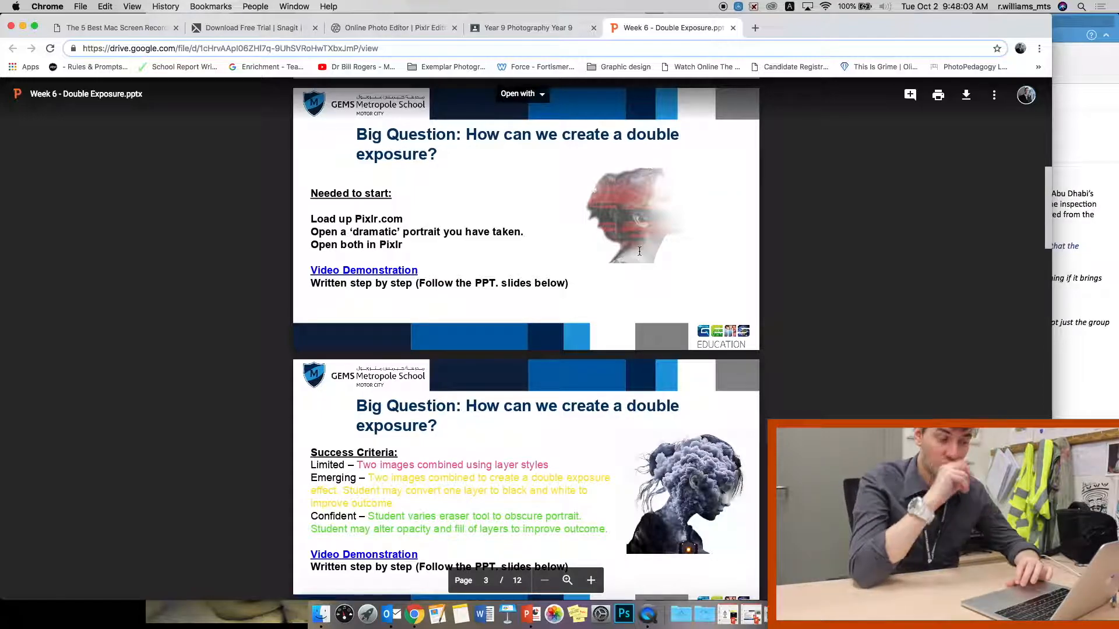
# Return to Pixlr and soften the portrait's forehead, face and chin edges on the Background layer using the Eraser with a soft 100-pixel brush
pyautogui.click(402, 29)
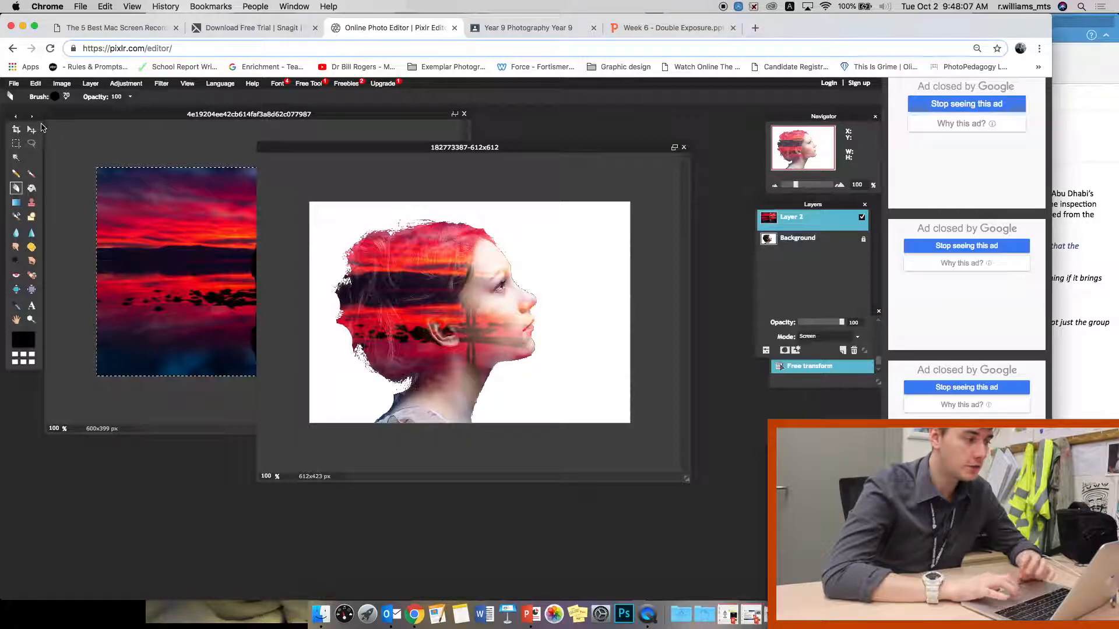
pyautogui.click(68, 95)
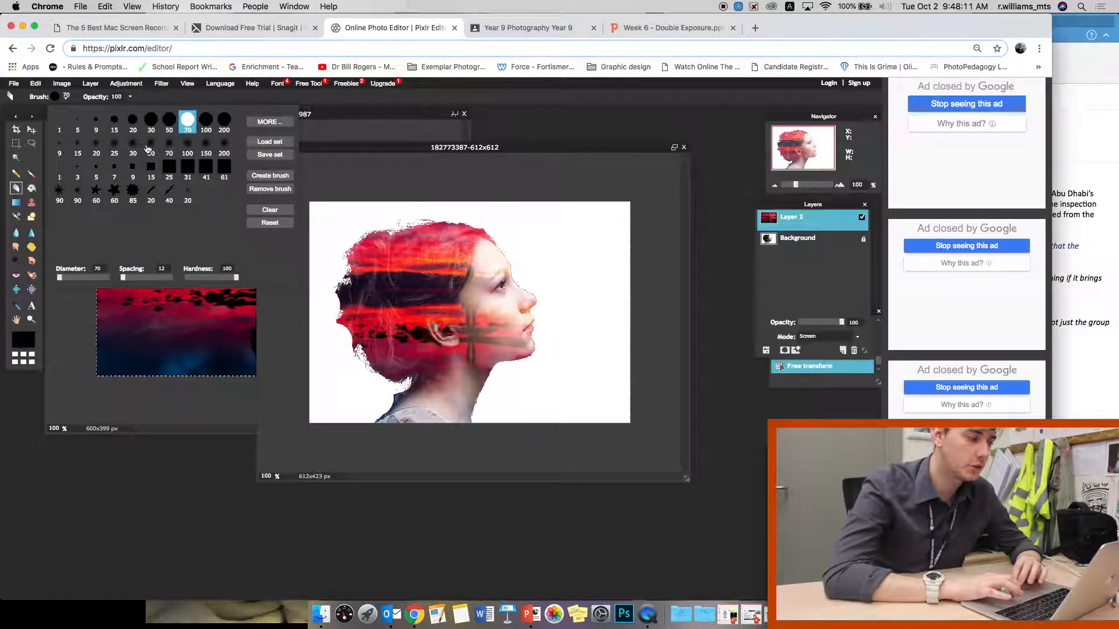
pyautogui.click(187, 150)
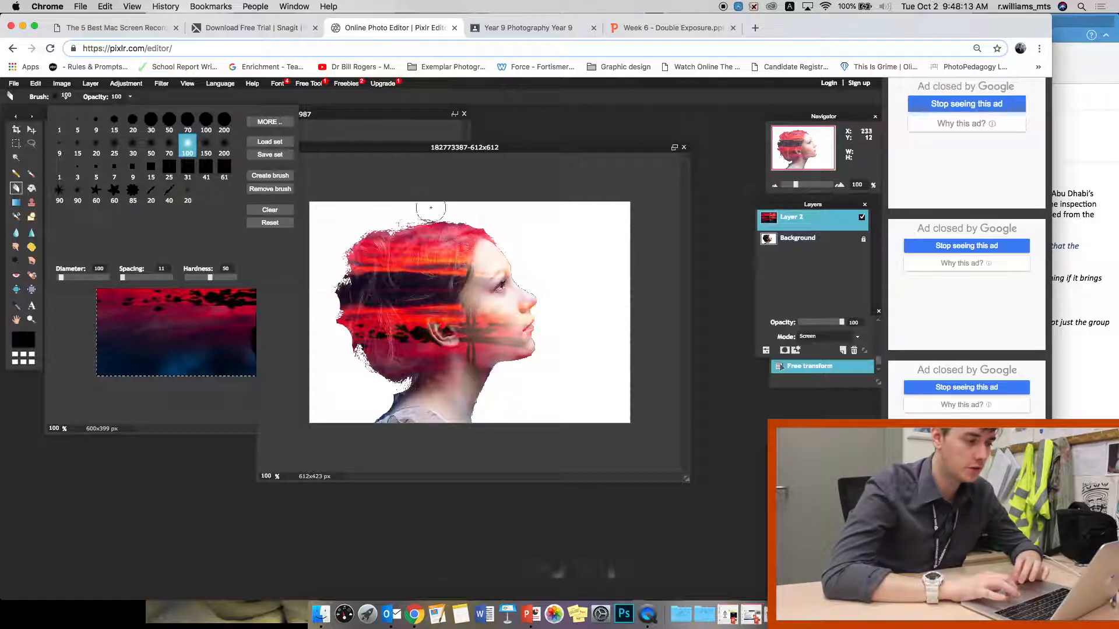
pyautogui.click(573, 210)
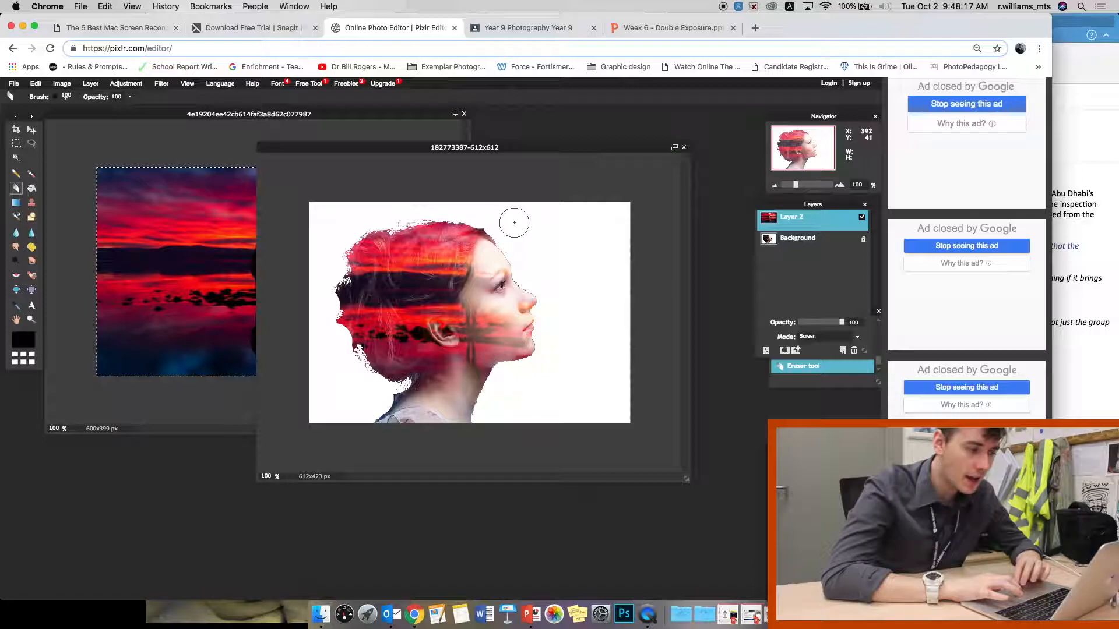
pyautogui.click(831, 241)
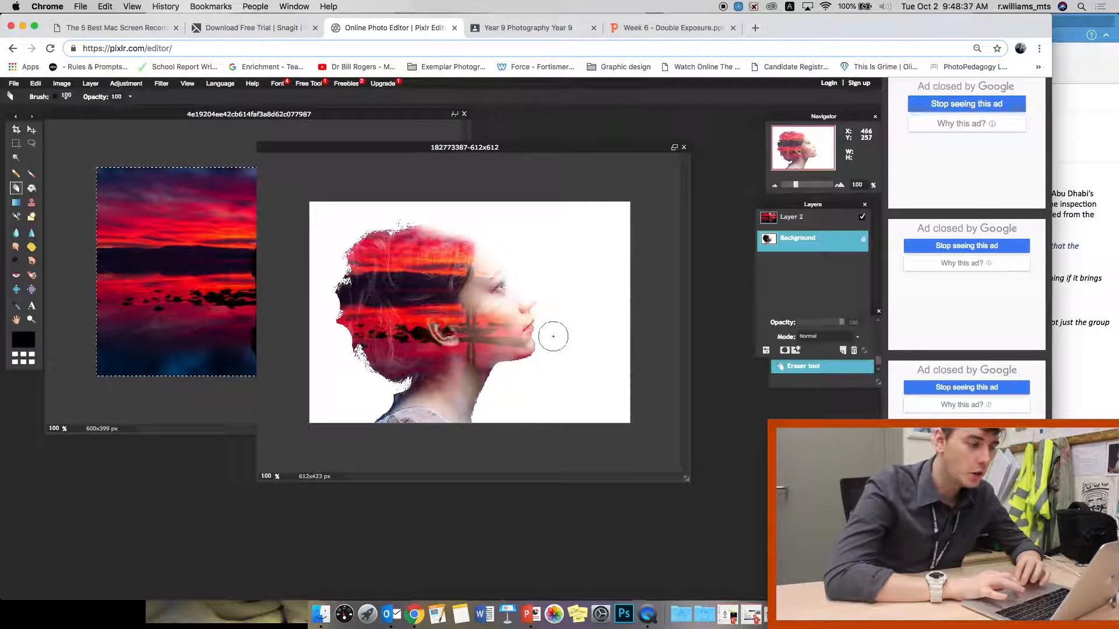
pyautogui.moveTo(529, 365)
pyautogui.mouseDown()
pyautogui.moveTo(507, 375)
pyautogui.moveTo(529, 365)
pyautogui.mouseUp()
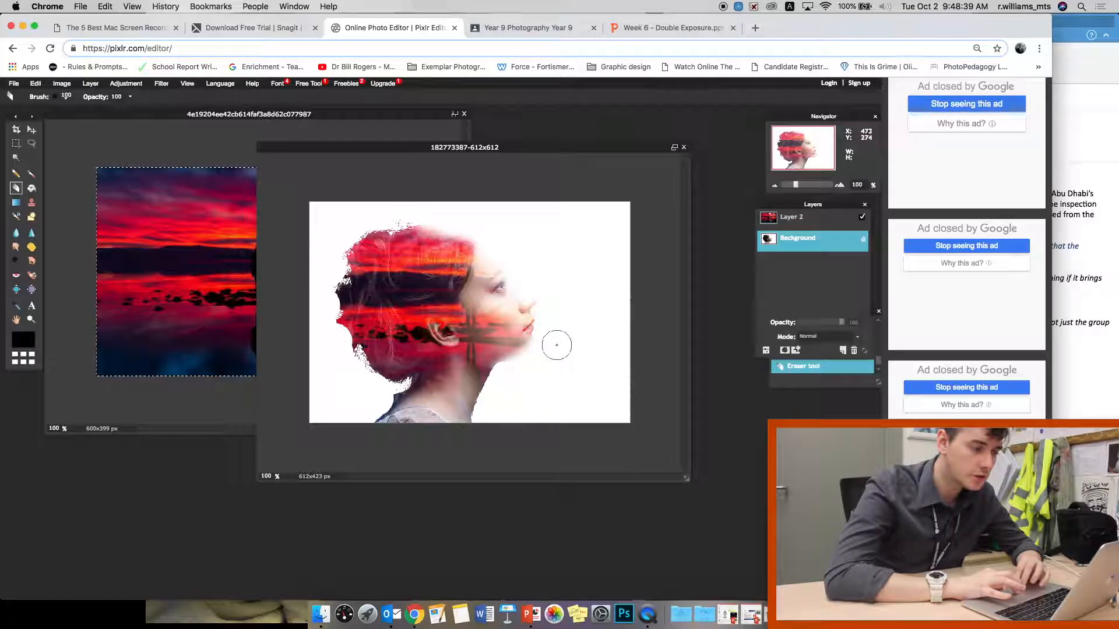
# Move the sunset layer diagonally down and right over the portrait to reposition the landscape within the head
pyautogui.click(799, 219)
pyautogui.click(32, 130)
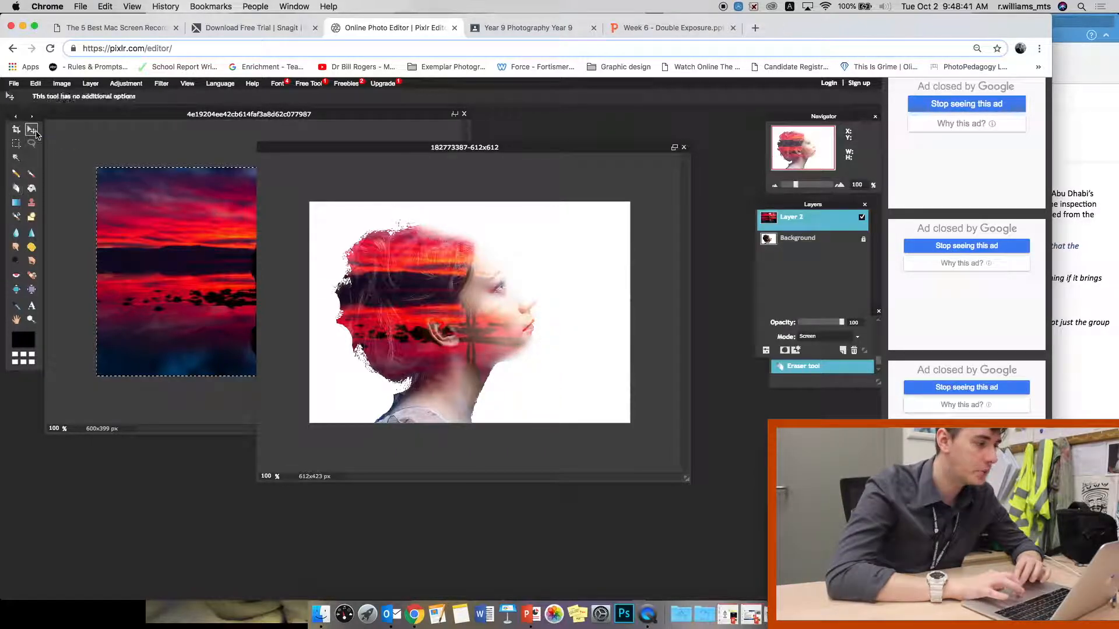
pyautogui.moveTo(472, 336); pyautogui.dragTo(495, 354)
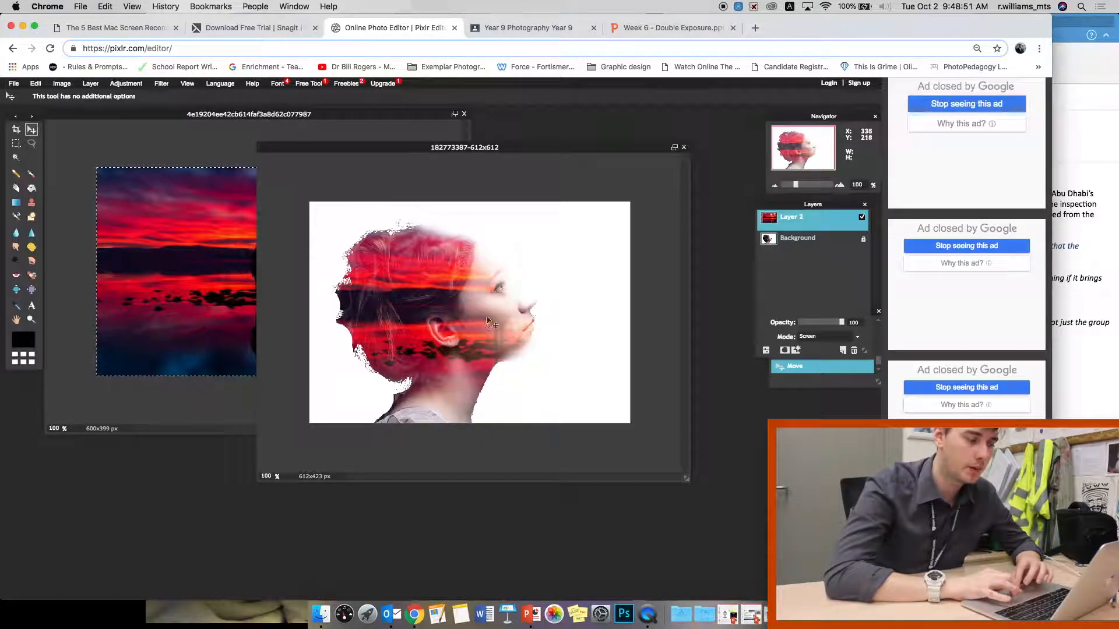
# Erase the sunset layer along the upper back edge of the hair with the soft Eraser
pyautogui.click(20, 190)
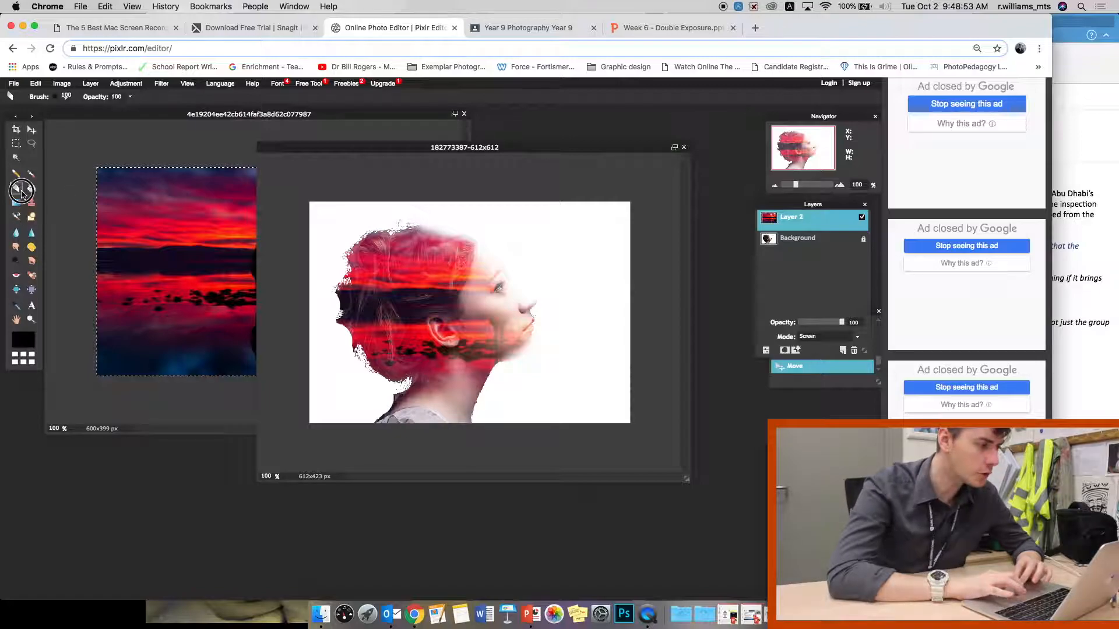
pyautogui.moveTo(338, 239); pyautogui.dragTo(347, 239)
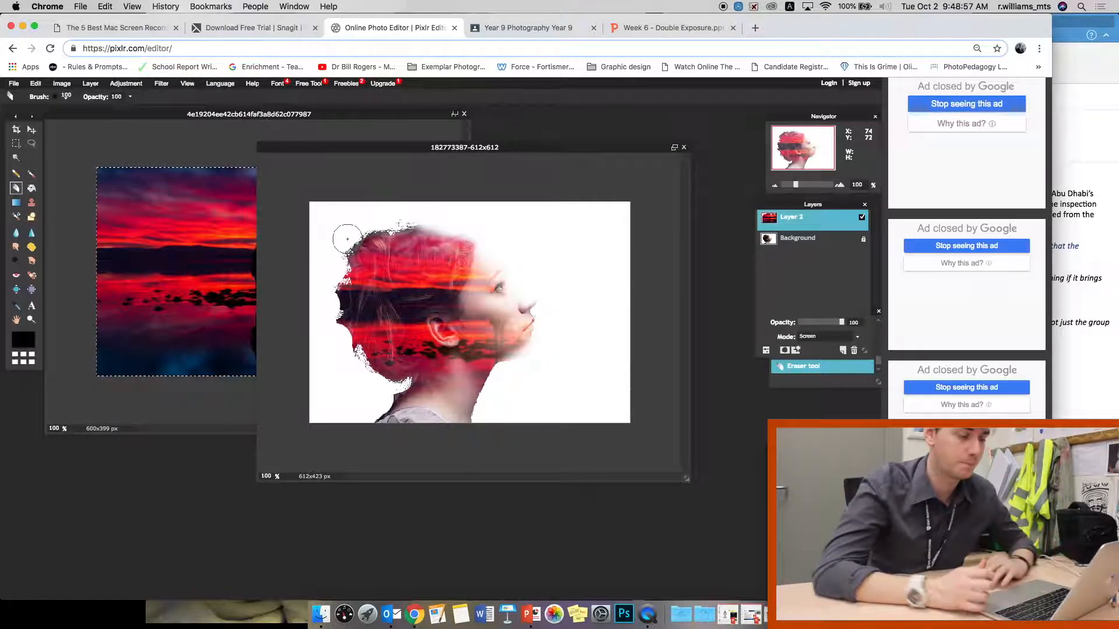